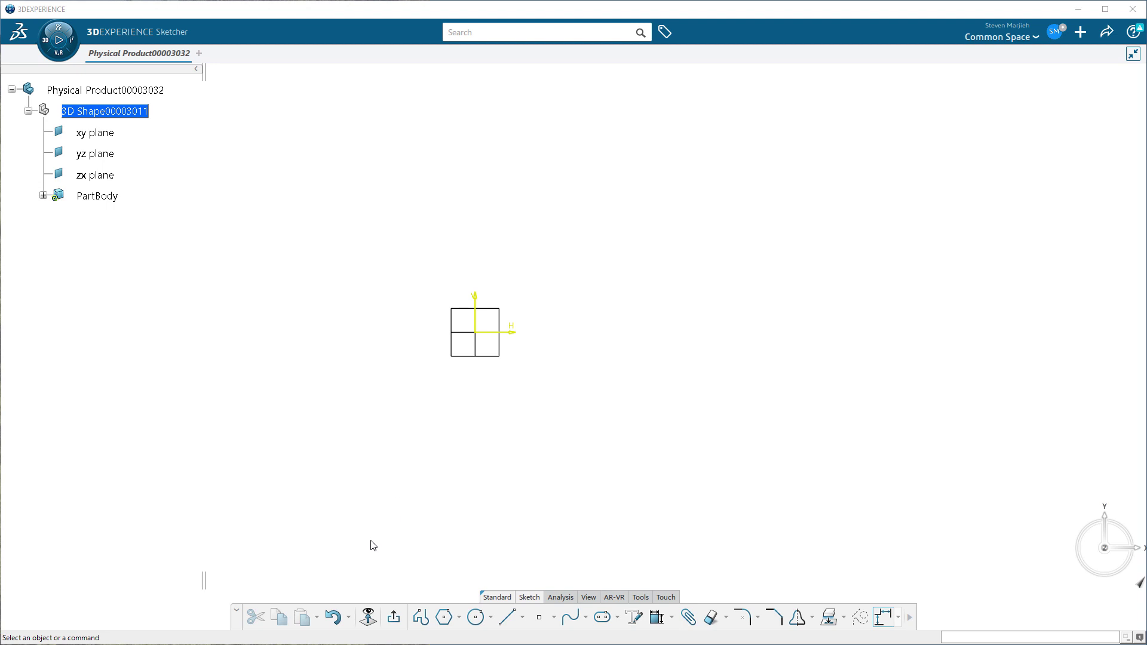
Step: Draw four connected lines above the origin with the Profile tool, closing back at the first point
{"action": "left_click", "coordinate": [421, 618]}
{"action": "middle_click_drag", "start_coordinate": [538, 353], "coordinate": [528, 433]}
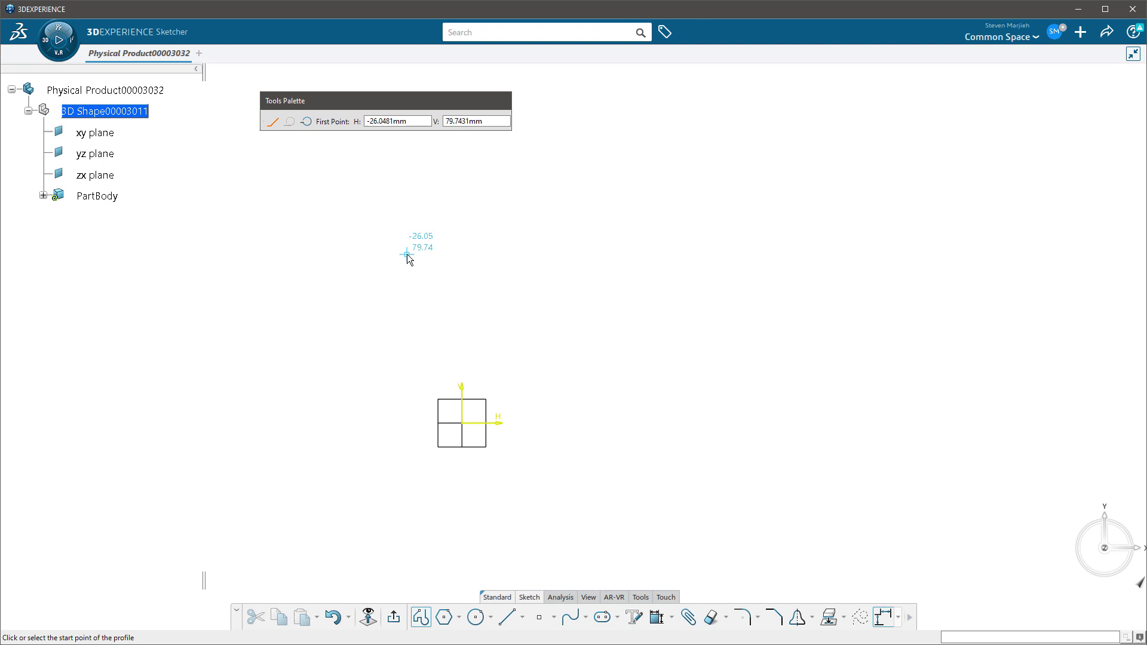
{"action": "left_click", "coordinate": [477, 289]}
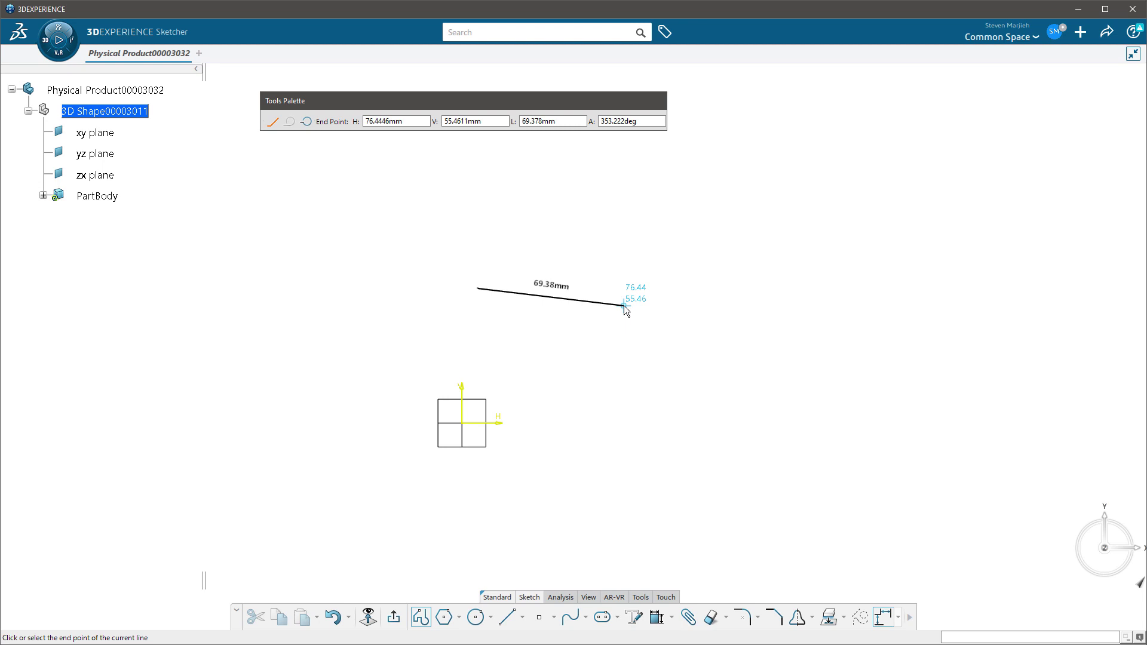
{"action": "left_click", "coordinate": [672, 322]}
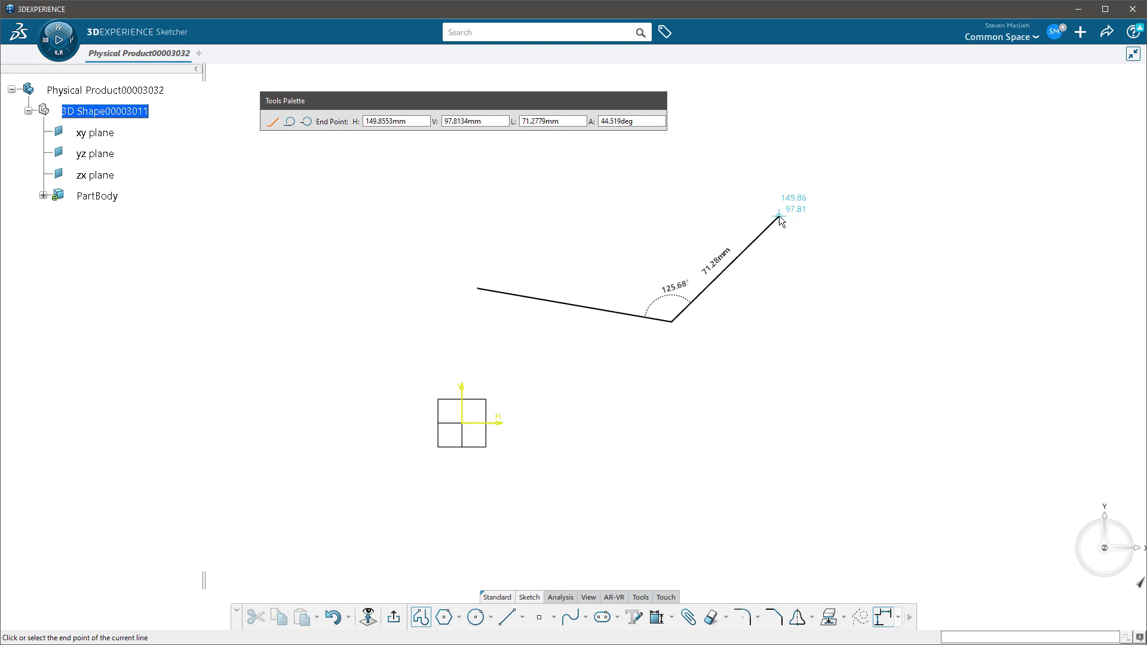
{"action": "left_click", "coordinate": [762, 229]}
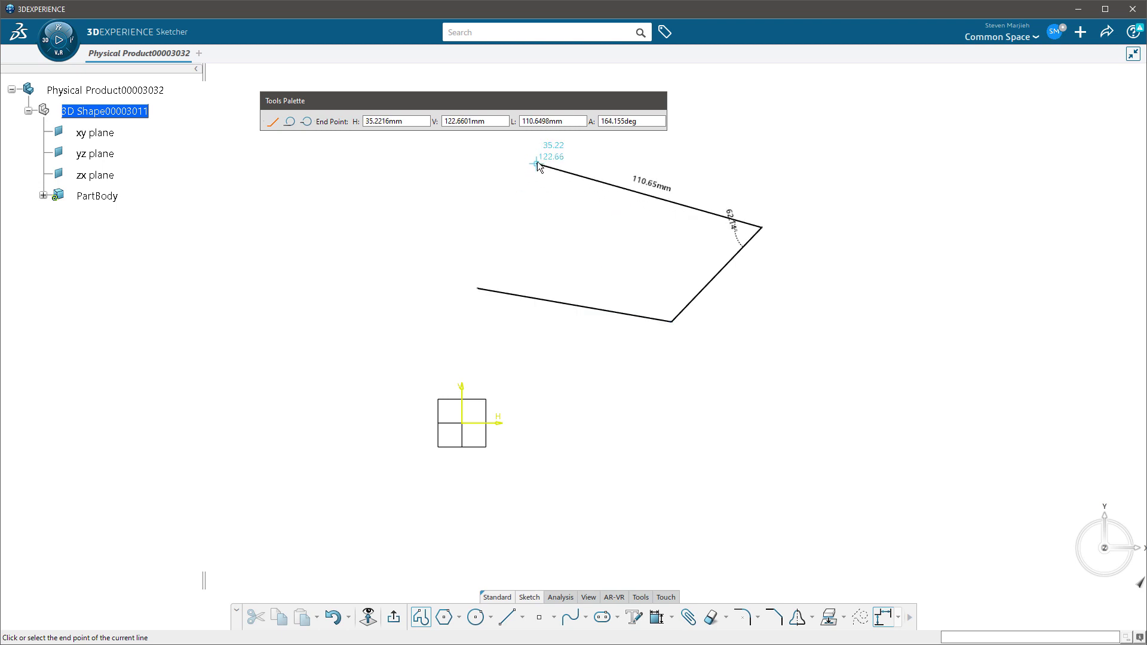
{"action": "left_click", "coordinate": [586, 156]}
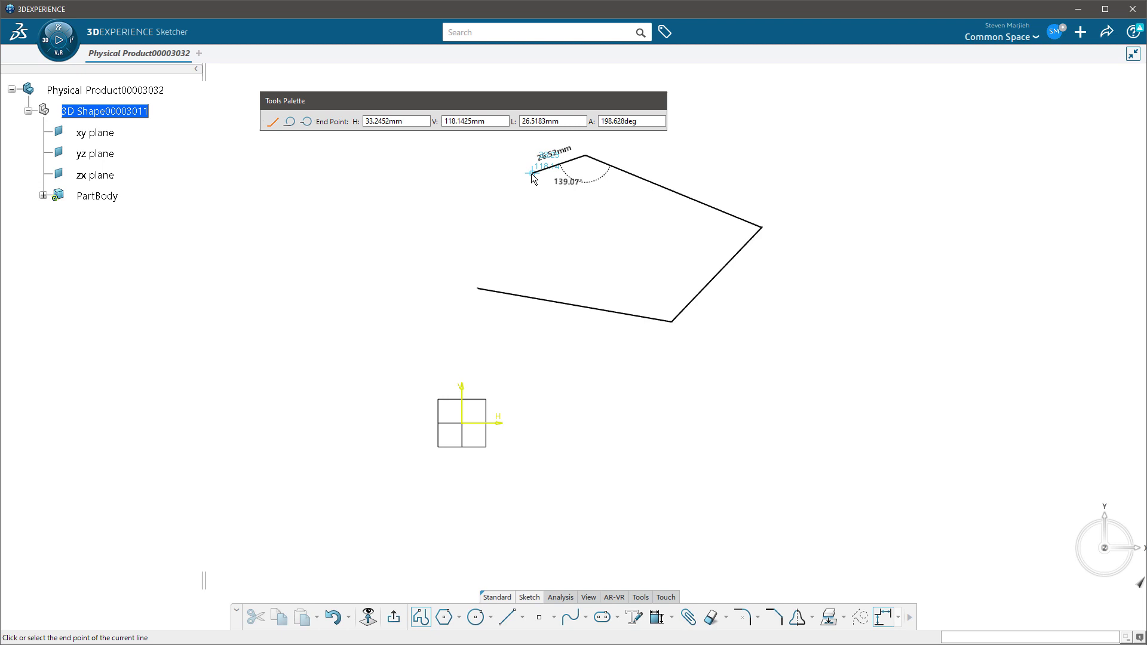
{"action": "left_click", "coordinate": [479, 289]}
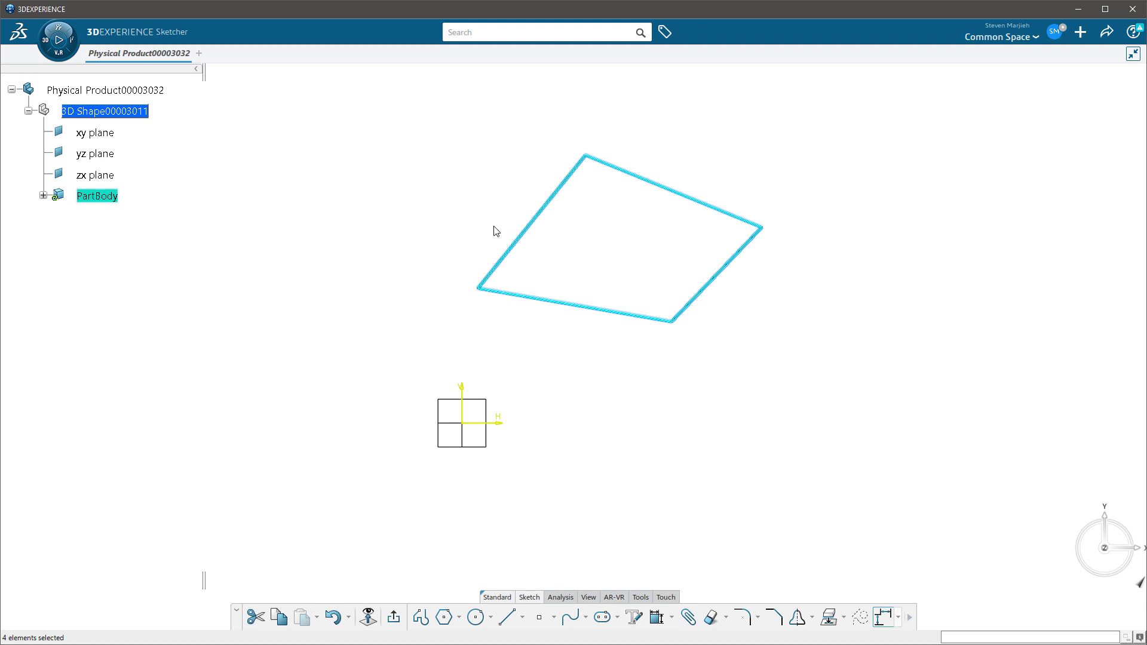
{"action": "right_click", "coordinate": [494, 270]}
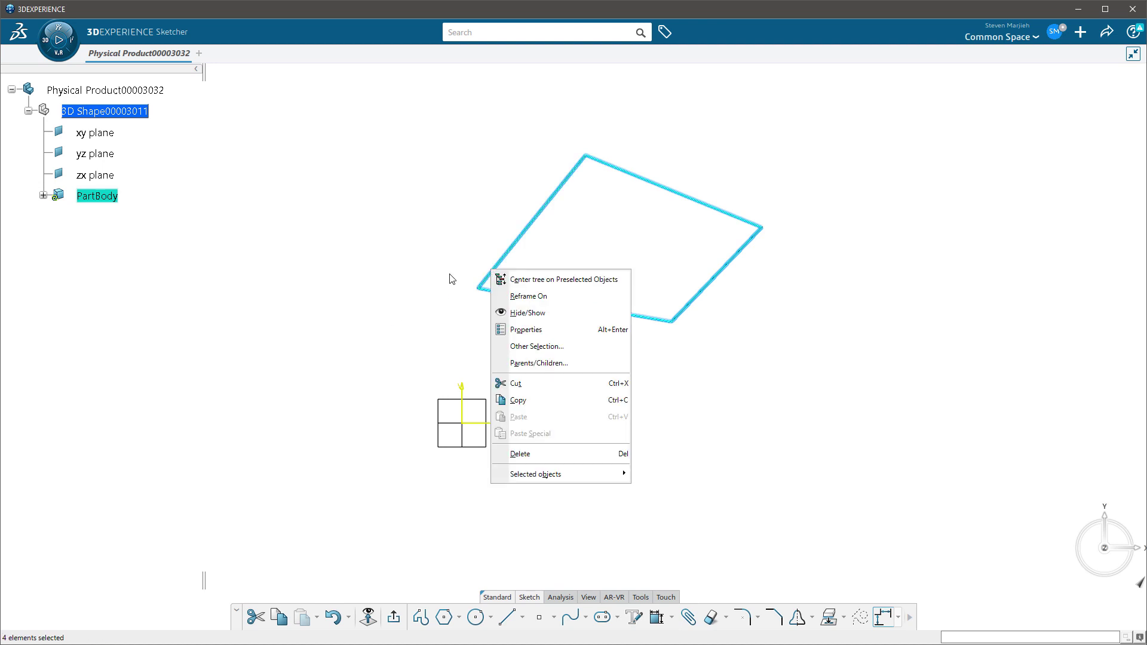
{"action": "mouse_move", "coordinate": [545, 473]}
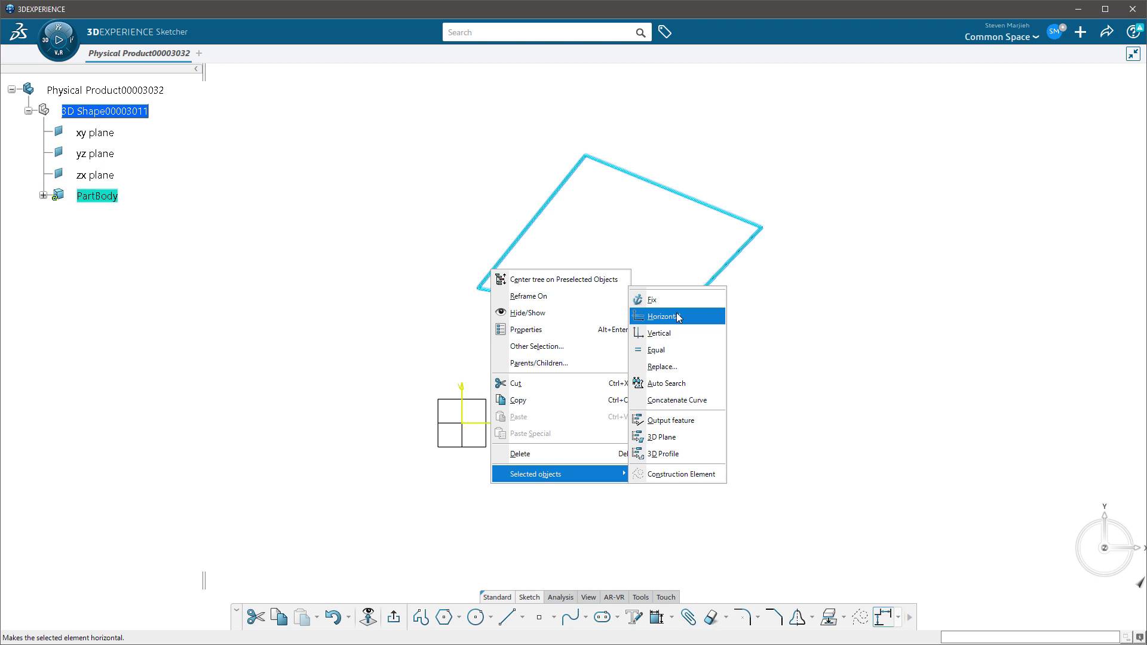
{"action": "left_click", "coordinate": [789, 324]}
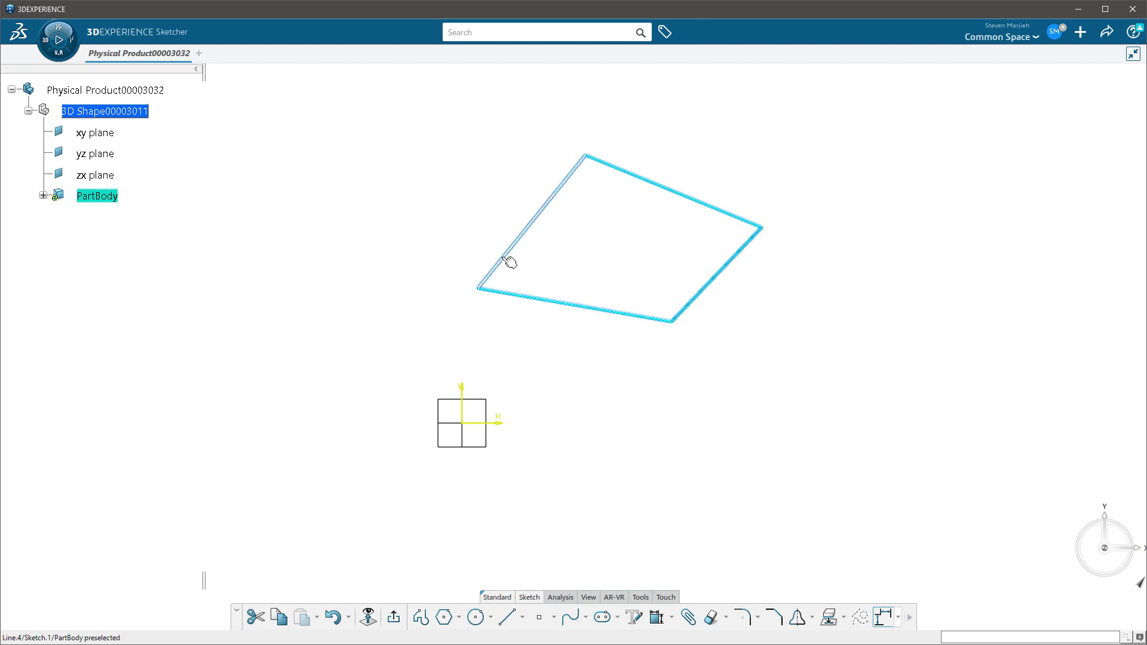
{"action": "right_click", "coordinate": [387, 198]}
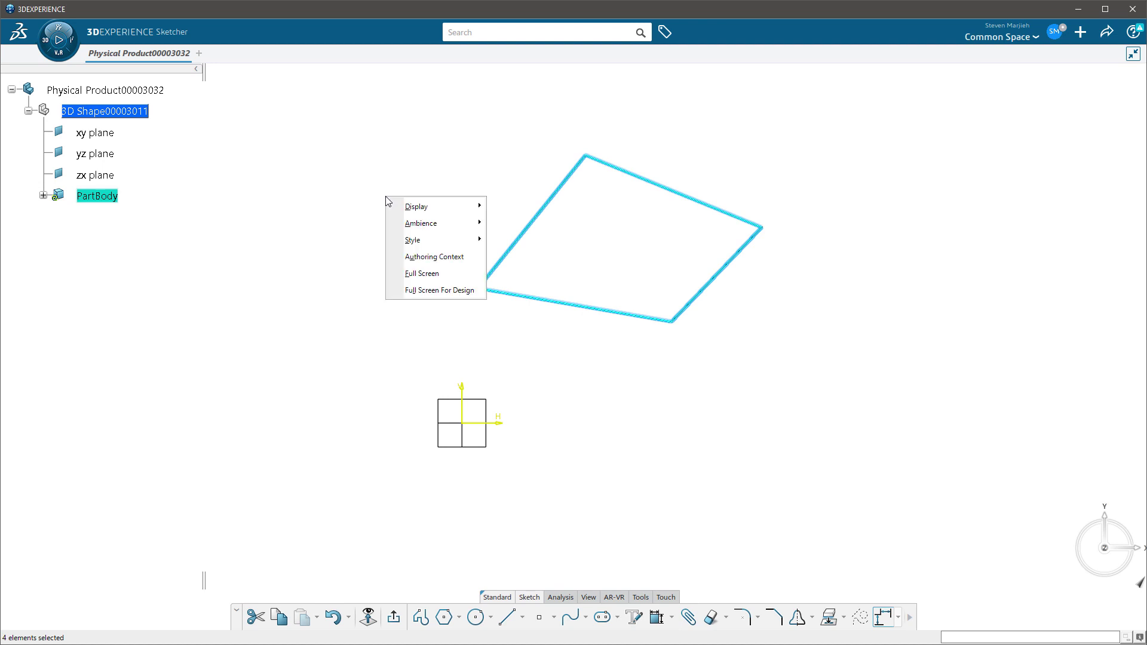
{"action": "left_click", "coordinate": [509, 213]}
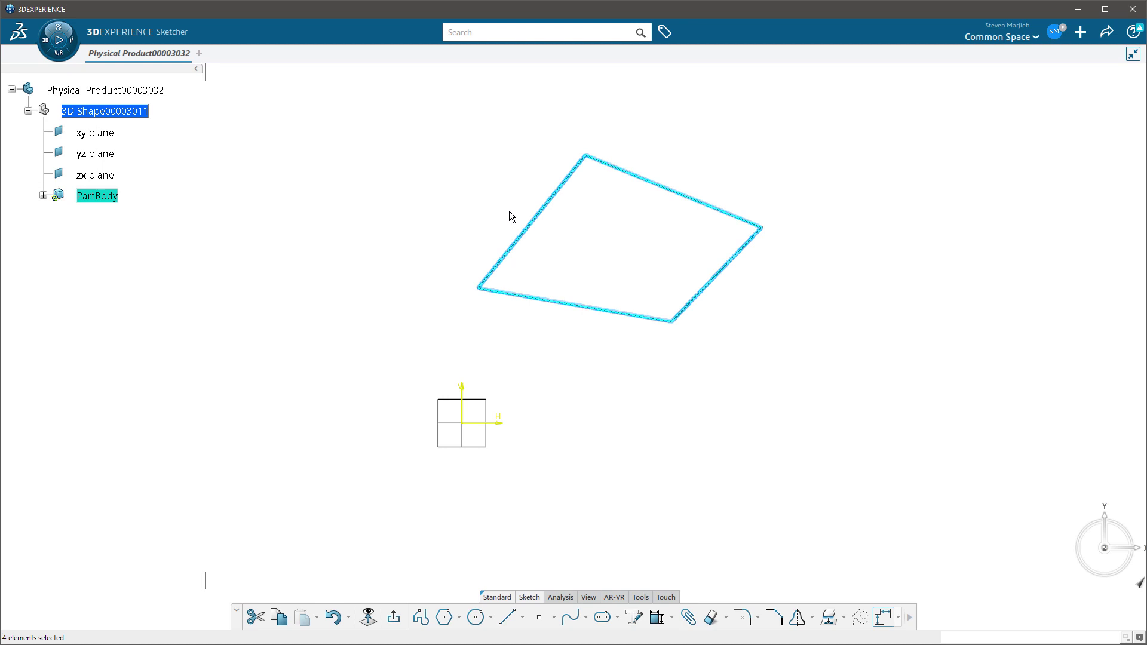
{"action": "right_click", "coordinate": [497, 270]}
{"action": "left_click", "coordinate": [390, 217]}
{"action": "left_click", "coordinate": [352, 221]}
{"action": "middle_click_drag", "start_coordinate": [448, 207], "coordinate": [429, 266]}
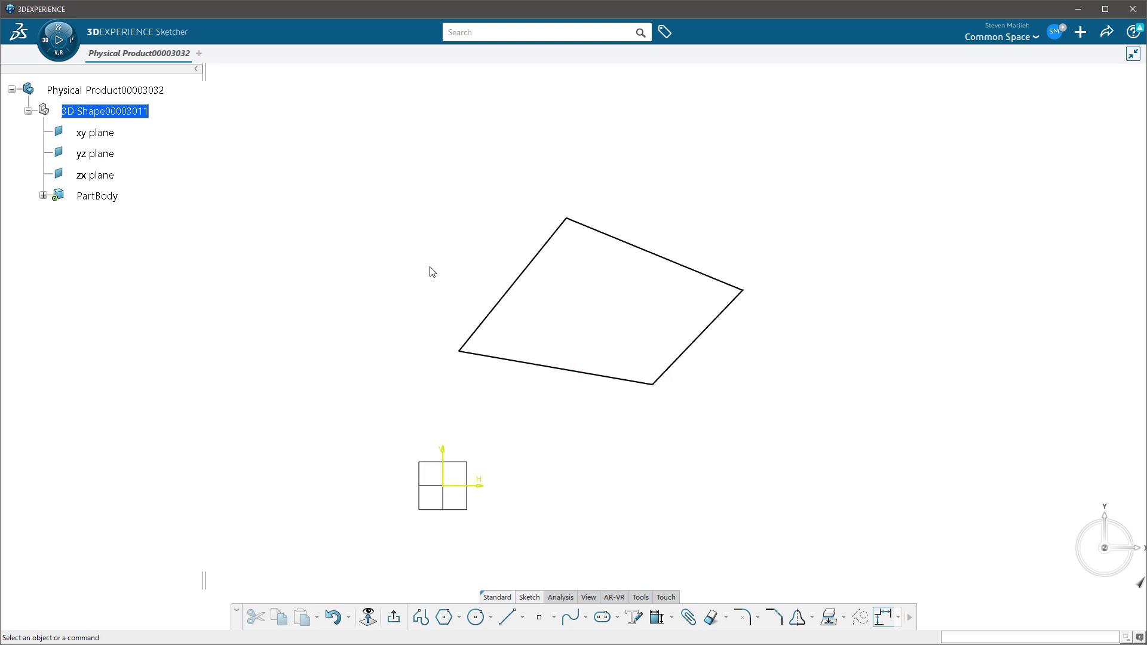
Step: Give the top and bottom edges an Equal length constraint, then drag the bottom corner downward
{"action": "left_click", "coordinate": [493, 363]}
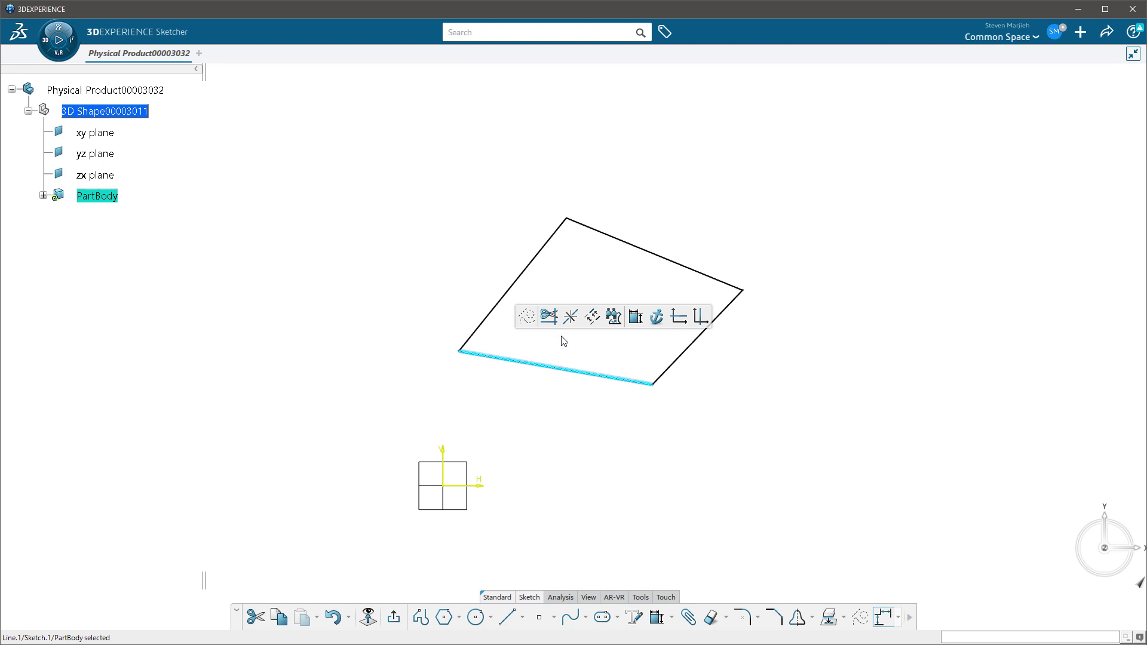
{"action": "left_click", "coordinate": [643, 254]}
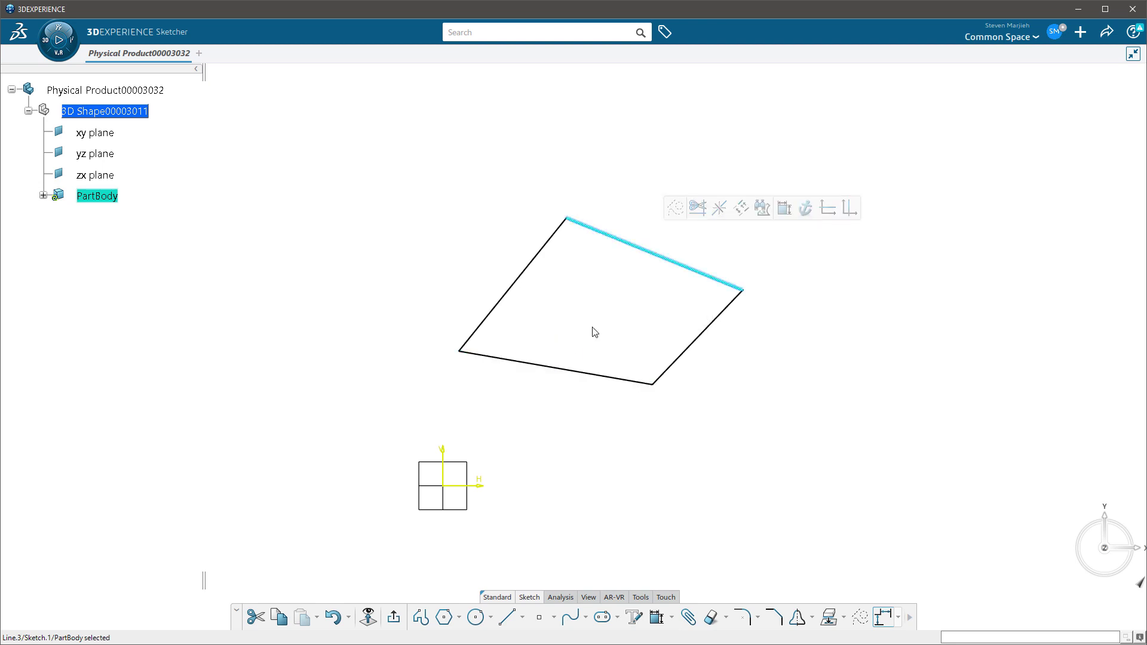
{"action": "left_click", "coordinate": [591, 374], "text": "ctrl"}
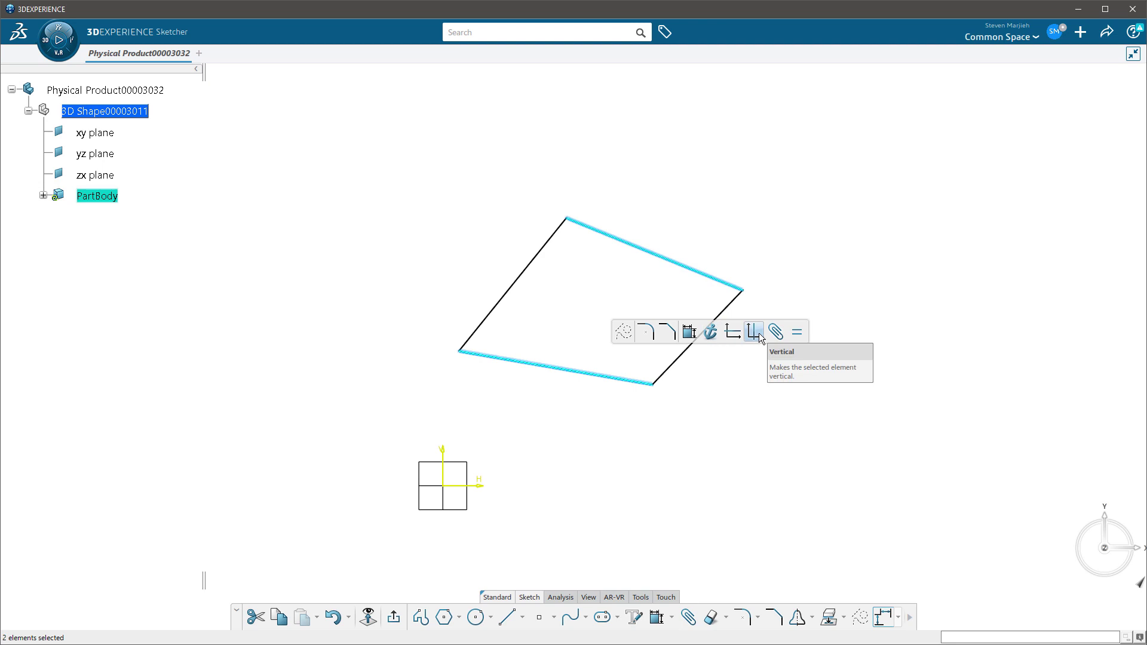
{"action": "left_click", "coordinate": [797, 332]}
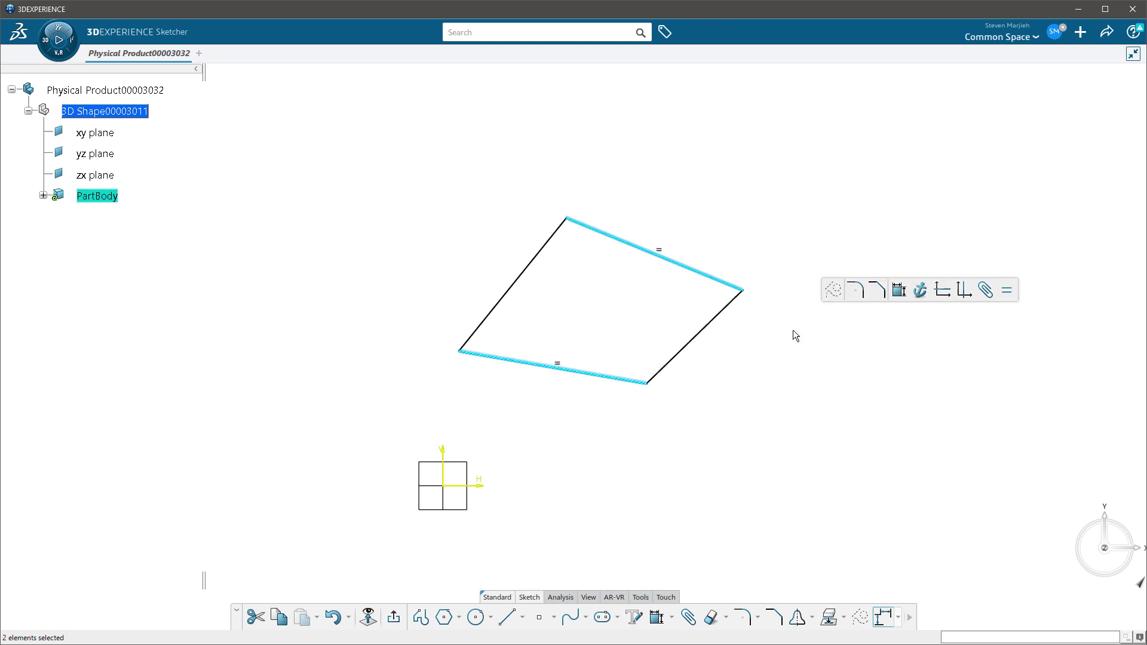
{"action": "left_click", "coordinate": [637, 406]}
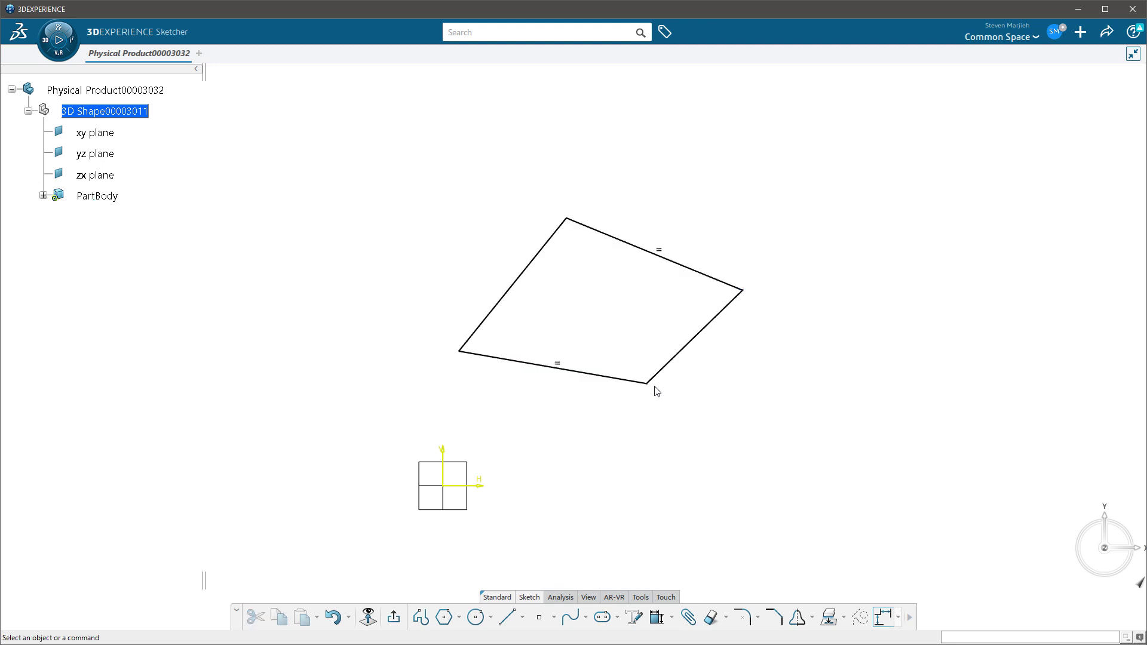
{"action": "left_click_drag", "start_coordinate": [654, 388], "coordinate": [655, 423]}
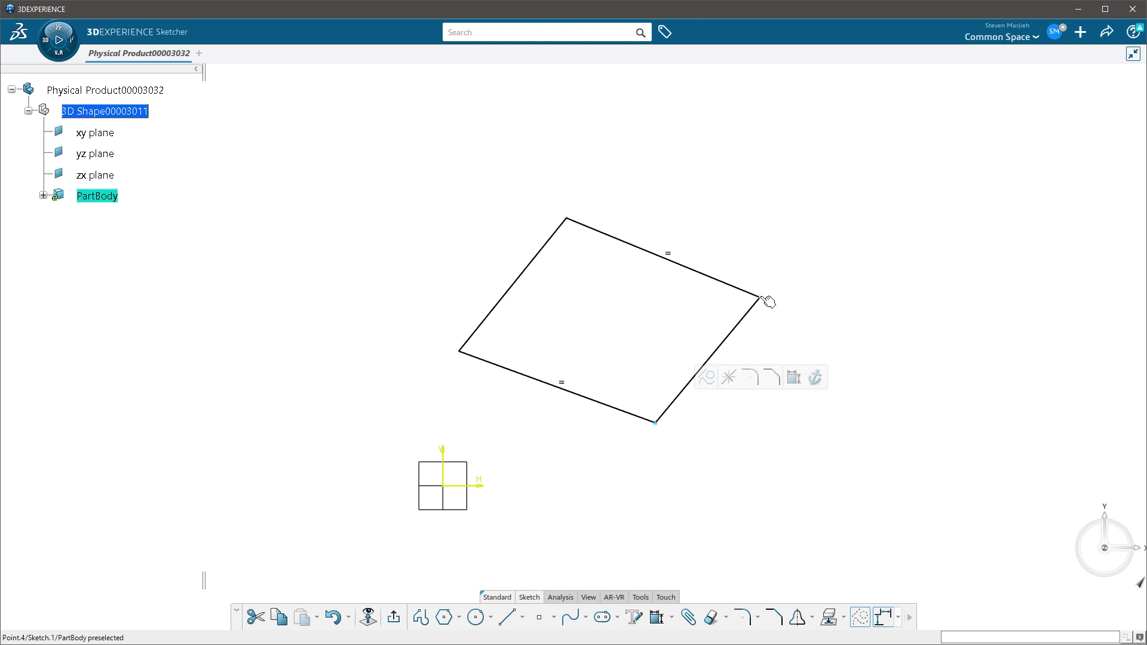
Step: Raise the profile's right corner and box-select the entire profile
{"action": "left_click_drag", "start_coordinate": [761, 299], "coordinate": [771, 266]}
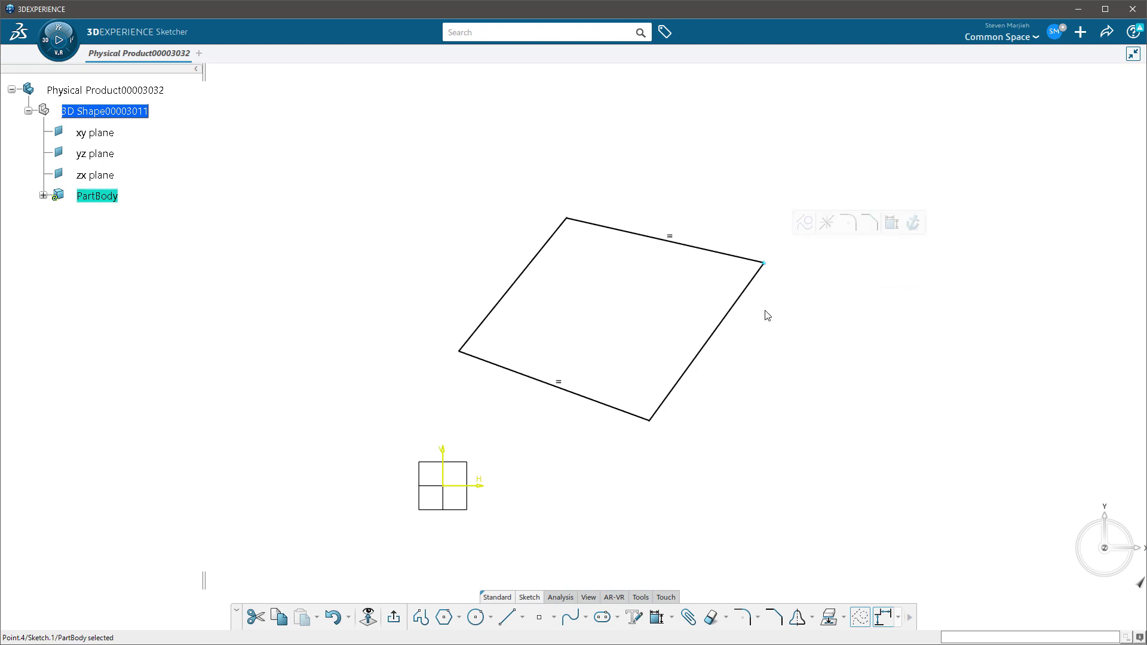
{"action": "left_click", "coordinate": [792, 386]}
{"action": "left_click_drag", "start_coordinate": [841, 475], "coordinate": [365, 156]}
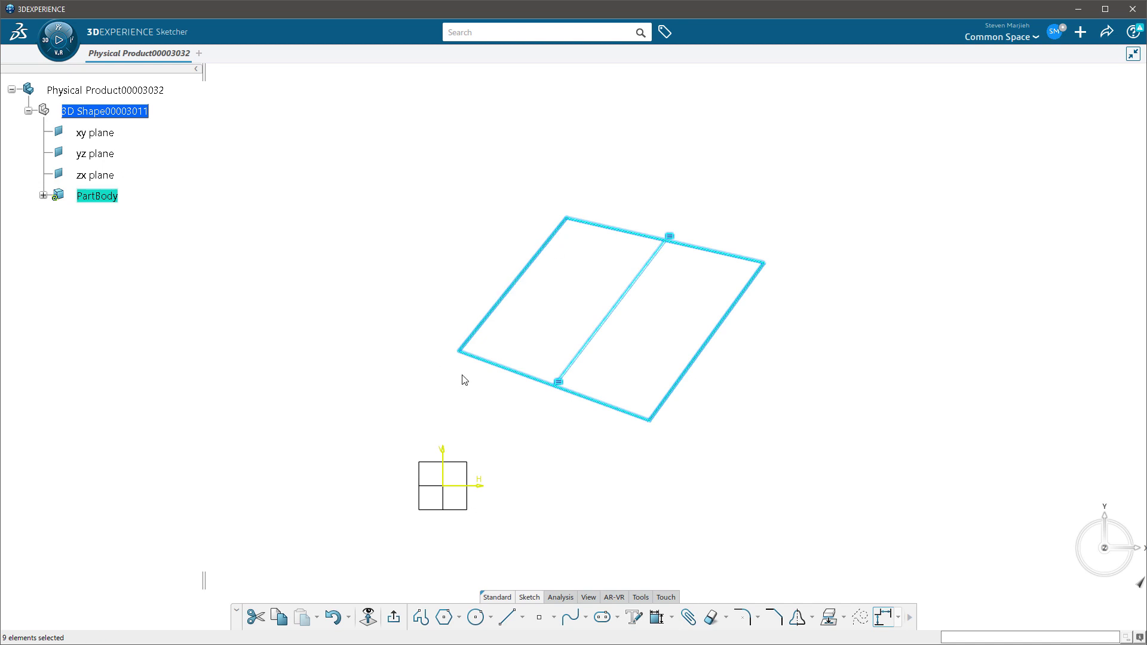
Step: Apply 25 mm corner fillets to the selected profile, then undo them with Ctrl+Z
{"action": "left_click", "coordinate": [743, 618]}
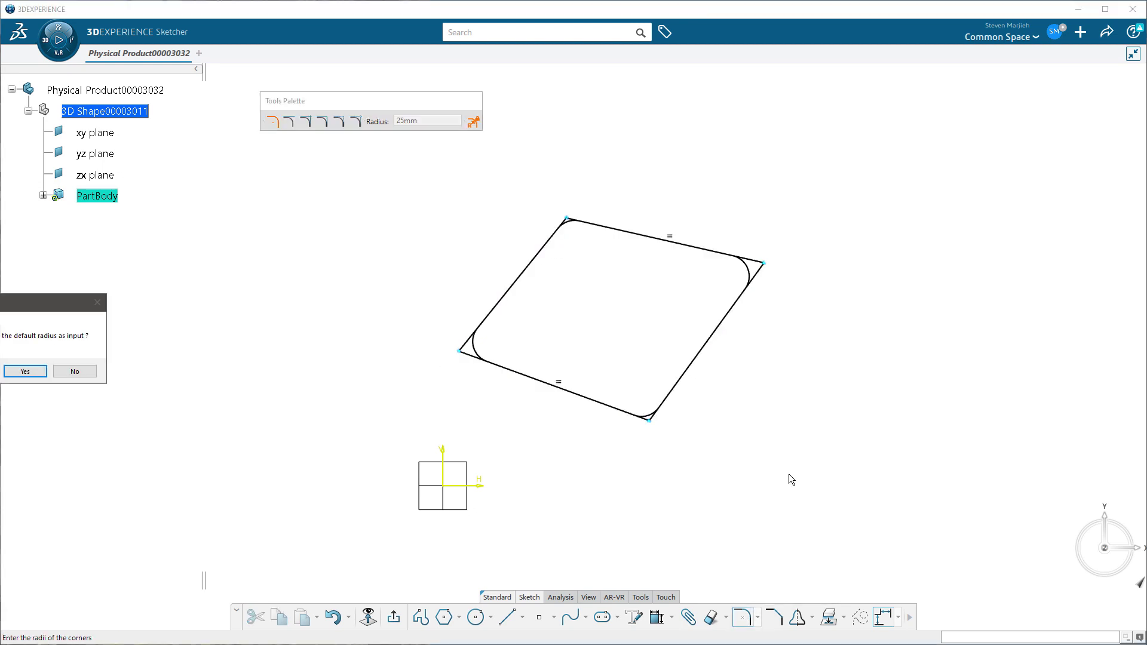
{"action": "left_click_drag", "start_coordinate": [43, 307], "coordinate": [240, 300]}
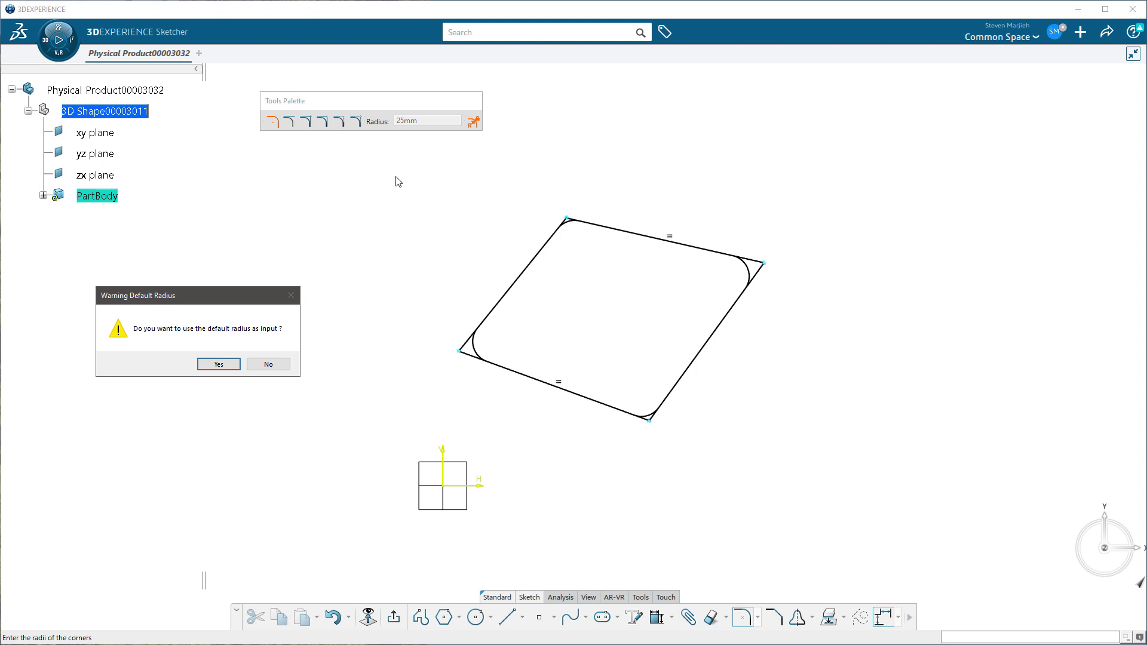
{"action": "left_click", "coordinate": [226, 364]}
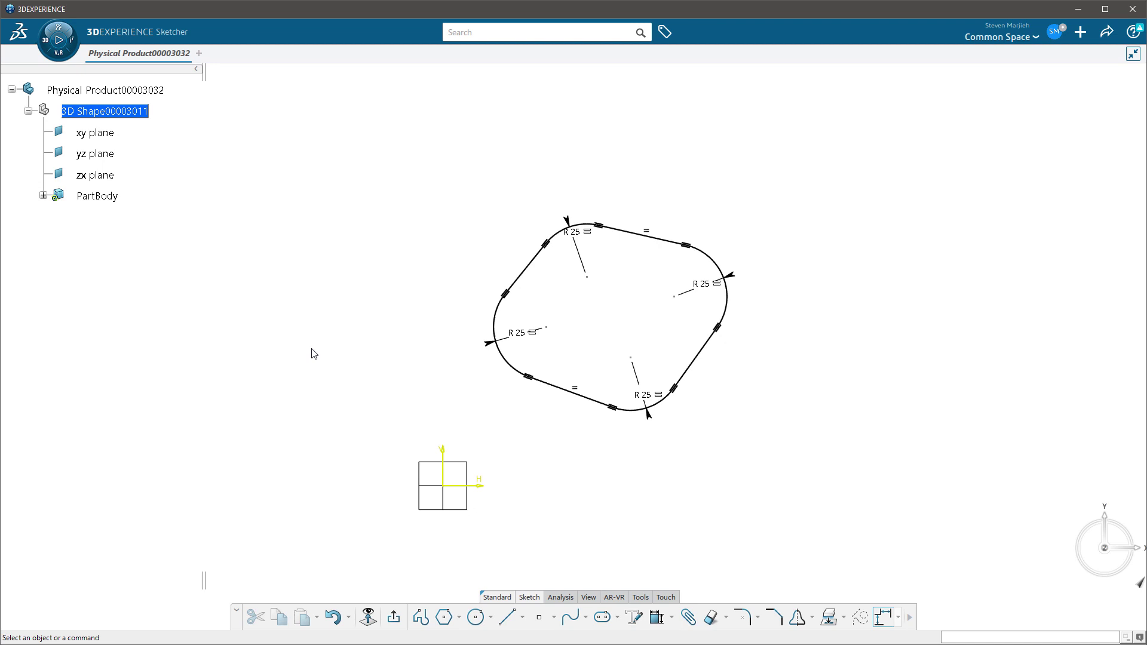
{"action": "mouse_move", "coordinate": [586, 425]}
{"action": "middle_mouse_down"}
{"action": "mouse_move", "coordinate": [597, 378]}
{"action": "mouse_move", "coordinate": [645, 318]}
{"action": "mouse_move", "coordinate": [631, 348]}
{"action": "middle_mouse_up"}
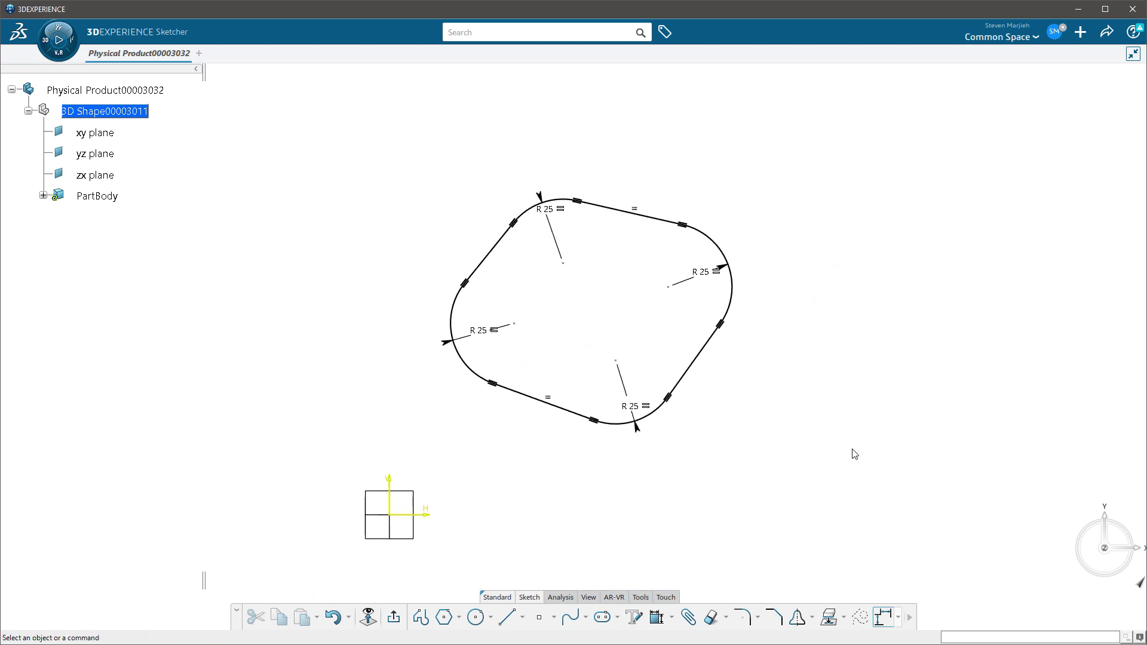
{"action": "key", "text": "ctrl+z"}
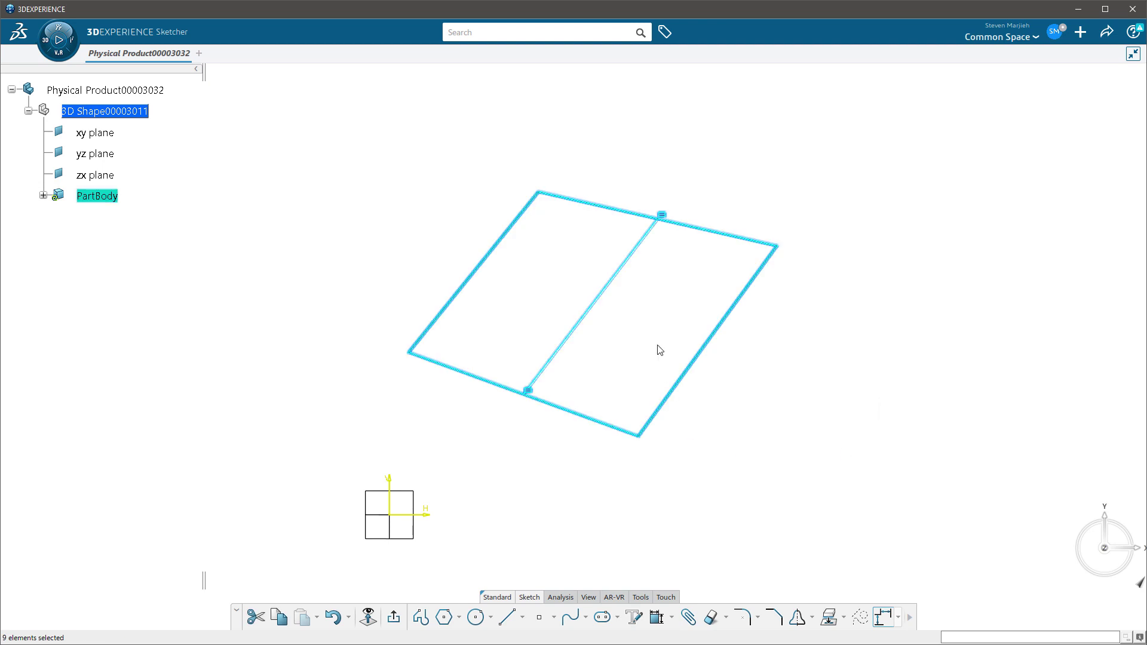
Step: Box-select all sketch geometry and round its corners with the default 25 mm Corner radius
{"action": "left_click", "coordinate": [636, 342]}
{"action": "left_click_drag", "start_coordinate": [290, 120], "coordinate": [827, 481]}
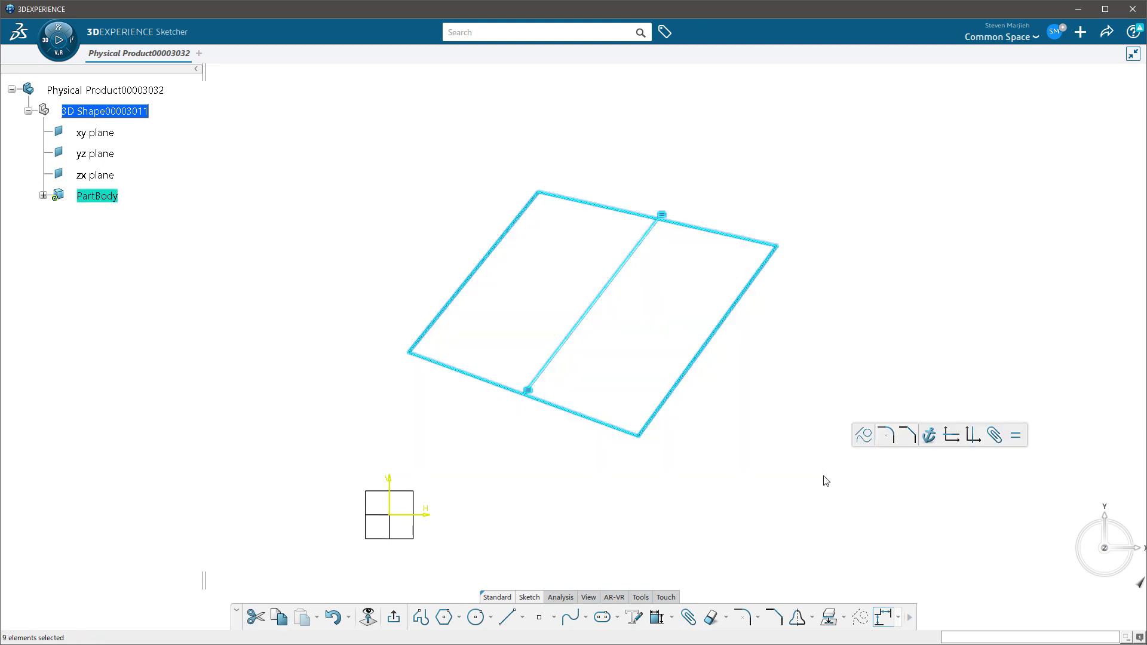
{"action": "left_click", "coordinate": [881, 442]}
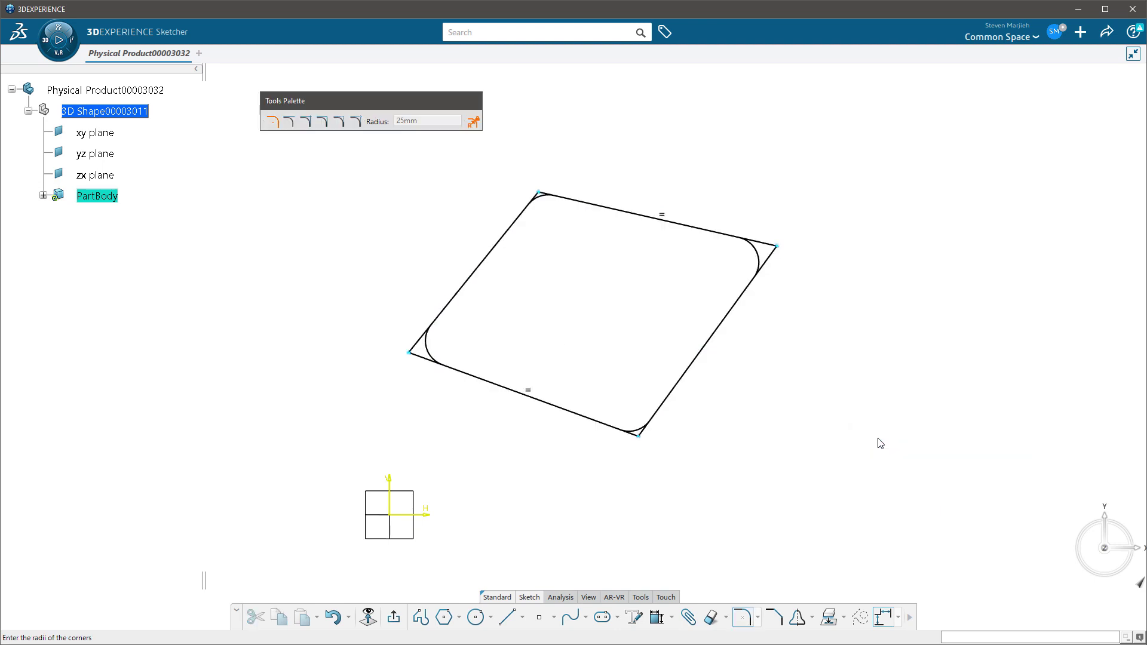
{"action": "left_click_drag", "start_coordinate": [24, 311], "coordinate": [152, 311]}
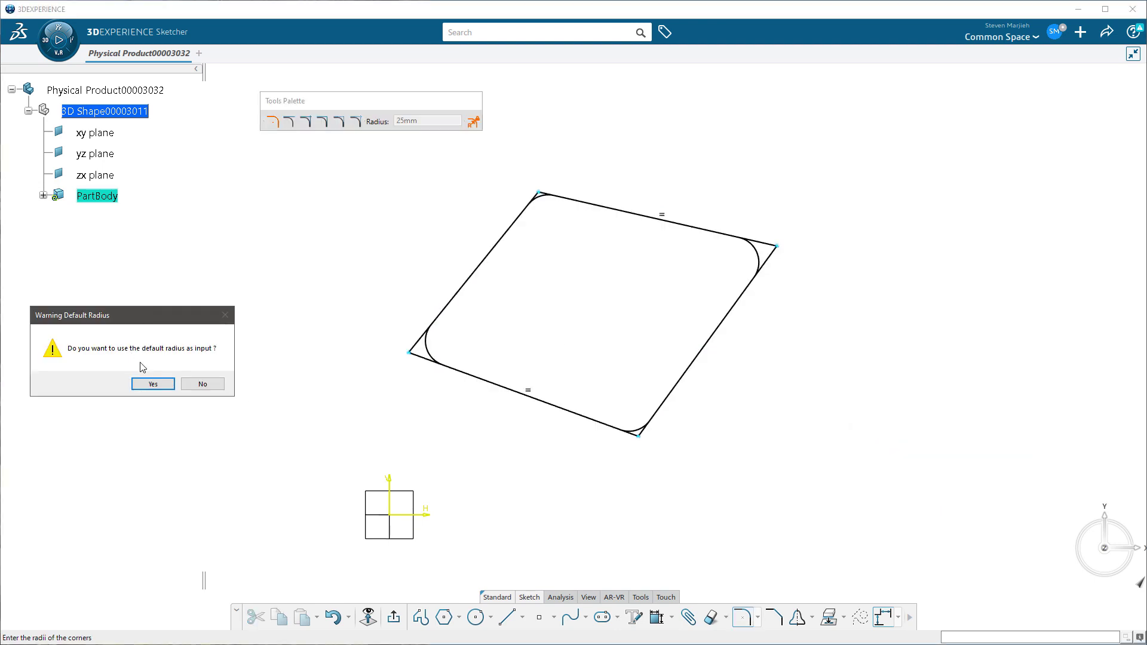
{"action": "left_click", "coordinate": [154, 383]}
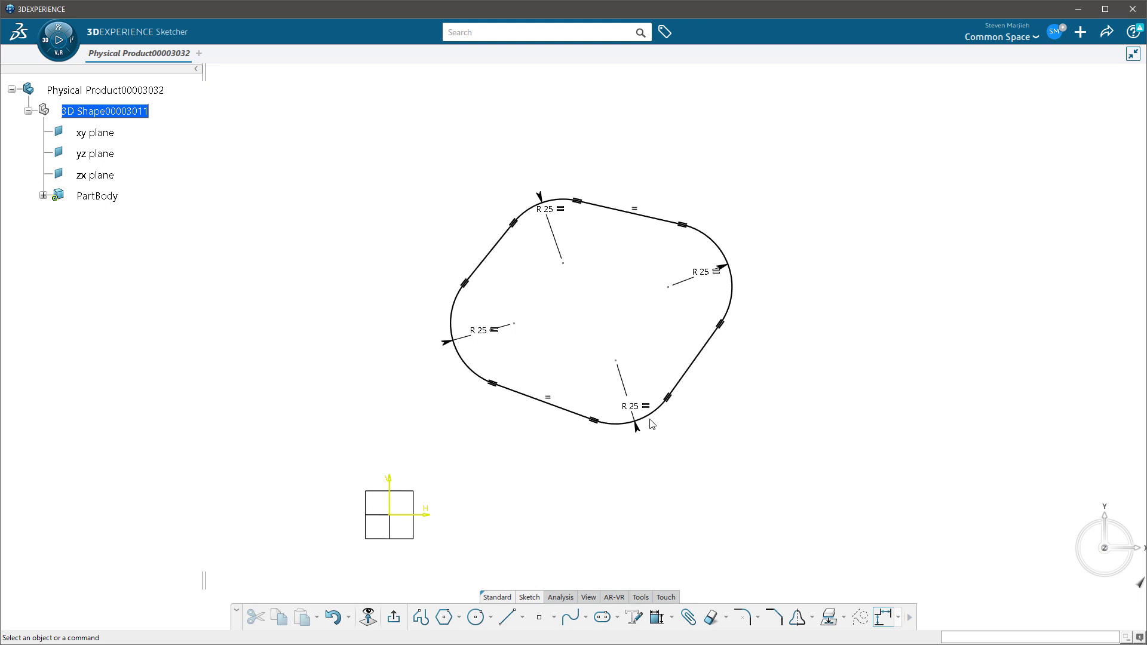
Step: Drag the bottom-right corner arc down and right to stretch the rounded profile
{"action": "mouse_move", "coordinate": [658, 422]}
{"action": "left_mouse_down"}
{"action": "mouse_move", "coordinate": [706, 491]}
{"action": "mouse_move", "coordinate": [687, 468]}
{"action": "mouse_move", "coordinate": [664, 471]}
{"action": "left_mouse_up"}
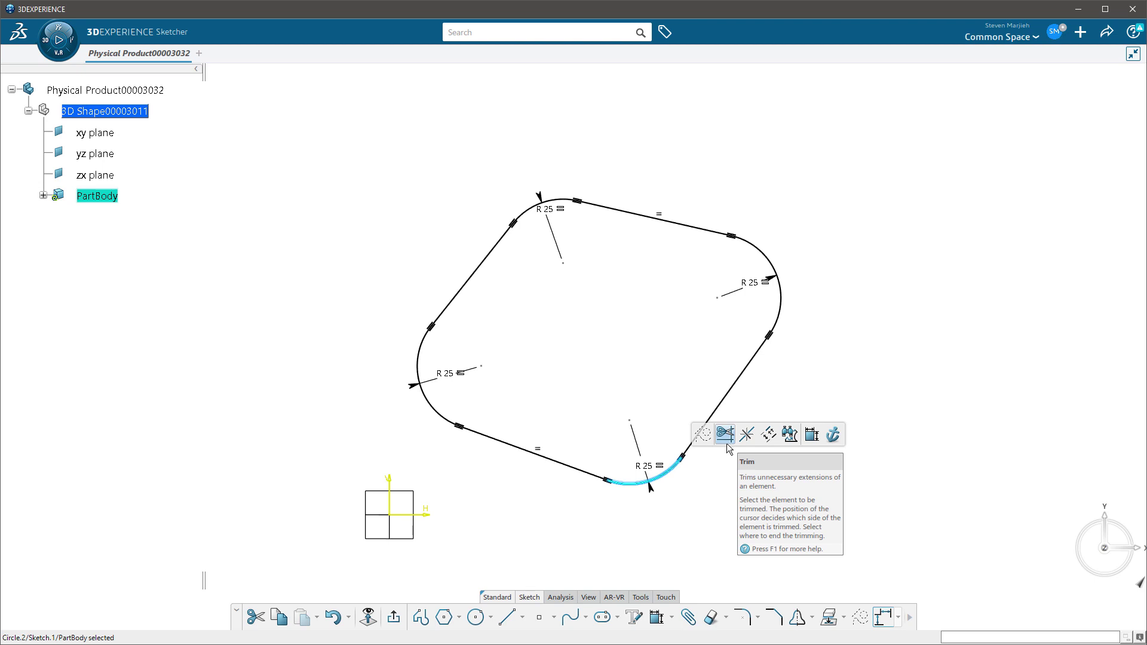
Step: Select the bottom corner arc and show the Circle.2 object submenu from its context menu
{"action": "left_click", "coordinate": [686, 481]}
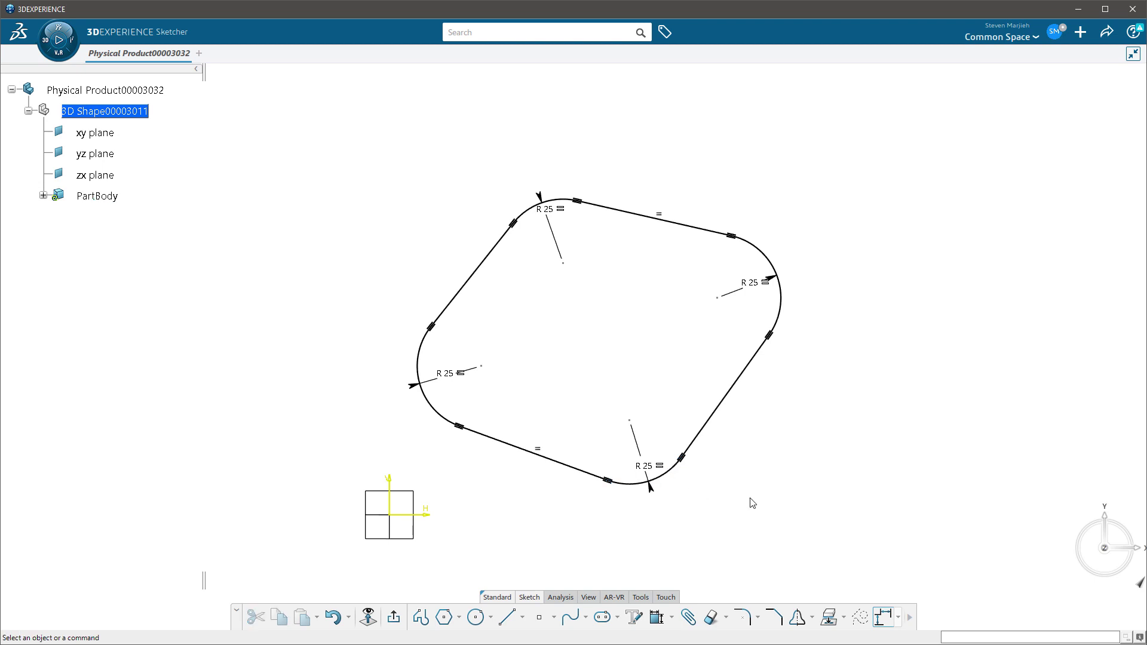
{"action": "left_click", "coordinate": [670, 473]}
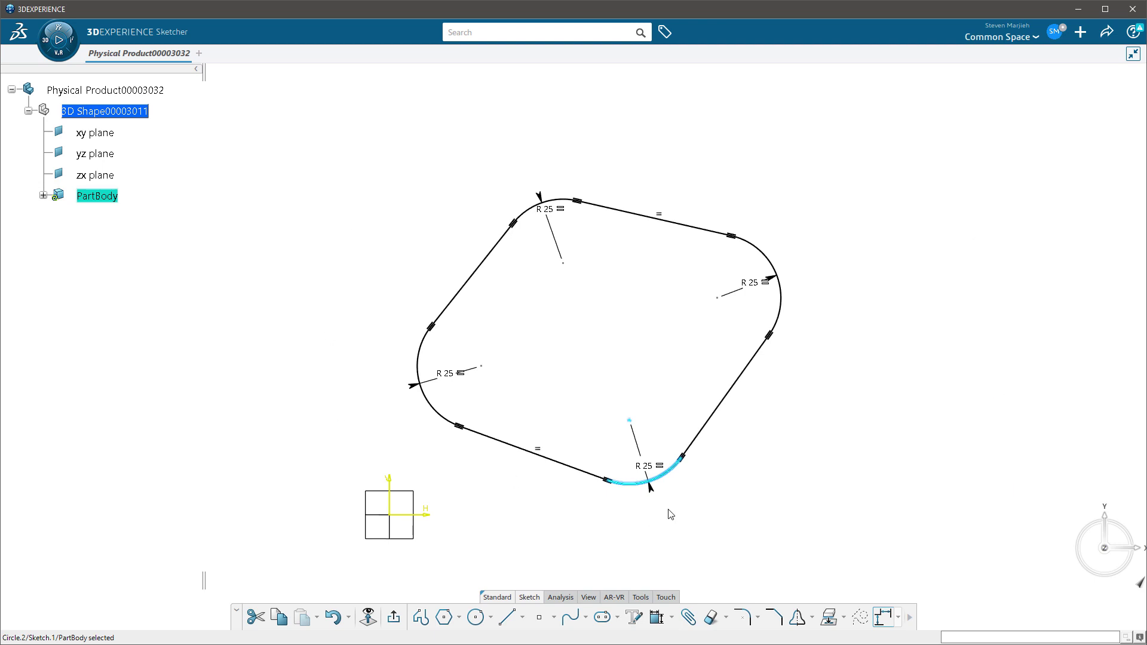
{"action": "right_click", "coordinate": [665, 475]}
{"action": "mouse_move", "coordinate": [702, 473]}
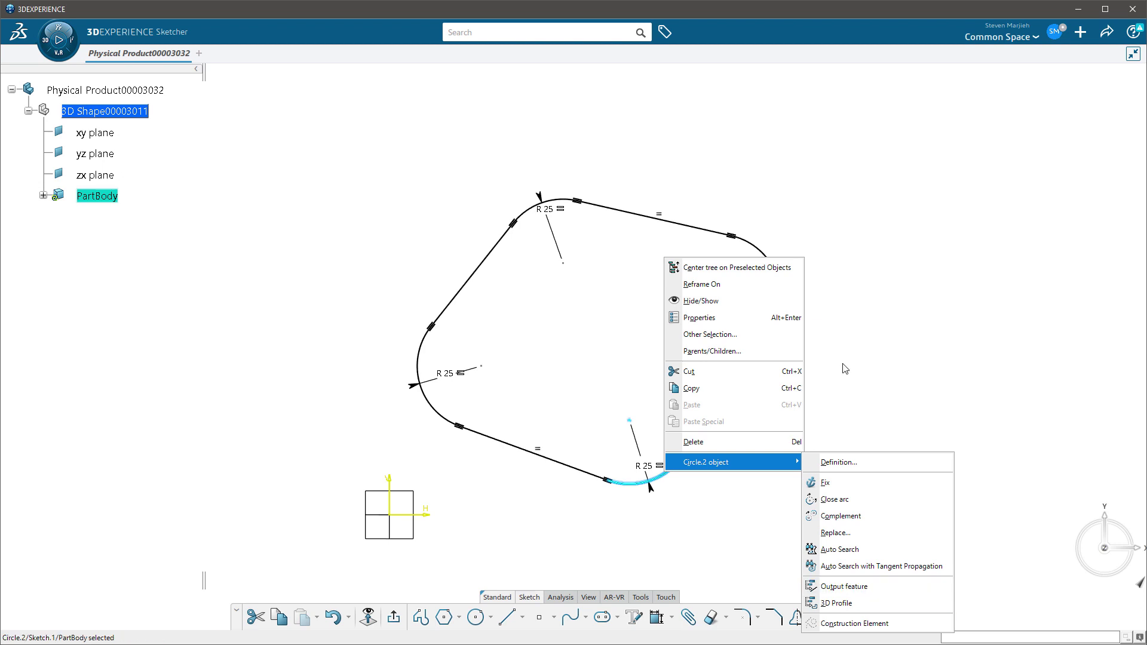
Step: Close the arc's context menu unused, clear the arc selection, and rotate and zoom the view
{"action": "left_click", "coordinate": [859, 350]}
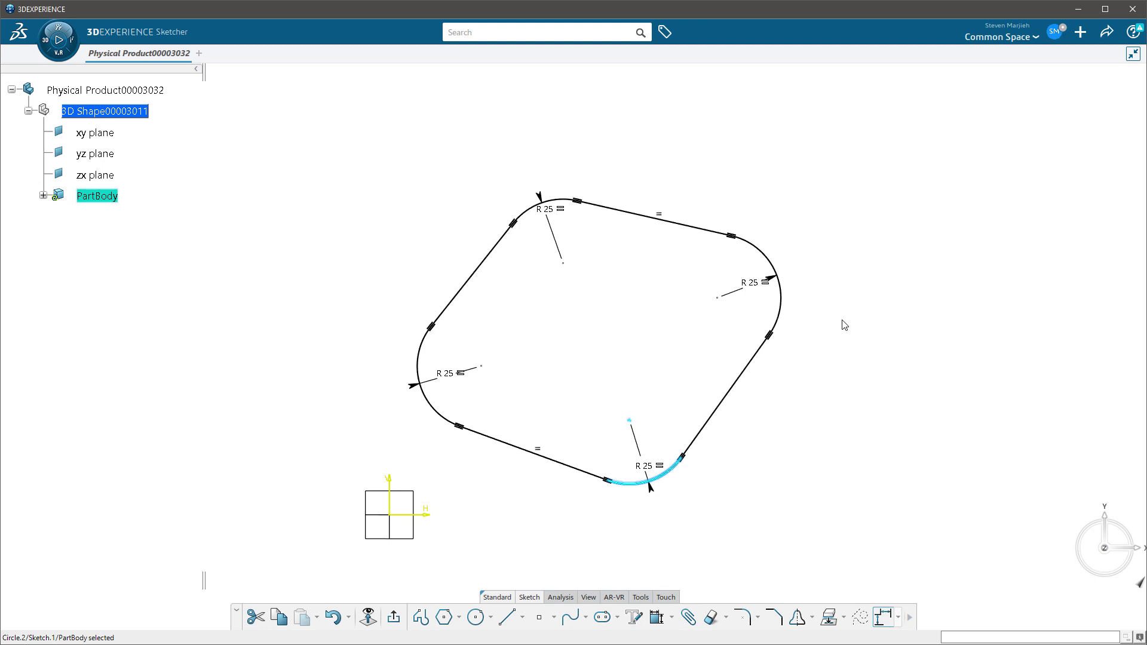
{"action": "left_click", "coordinate": [782, 307], "text": "ctrl"}
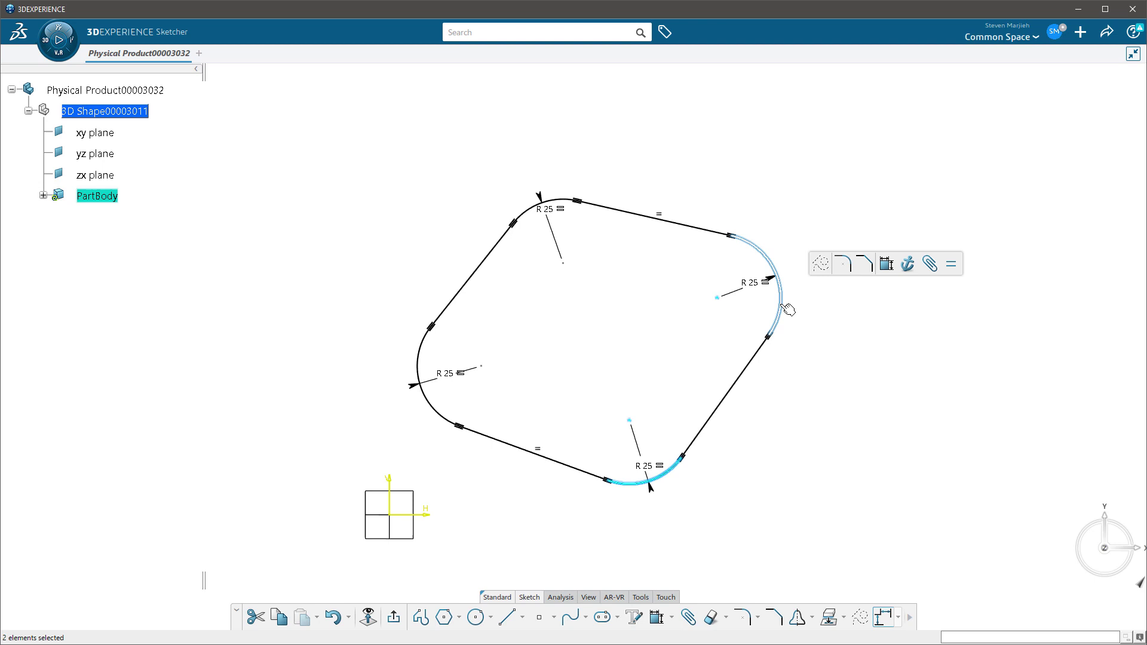
{"action": "left_click", "coordinate": [873, 394]}
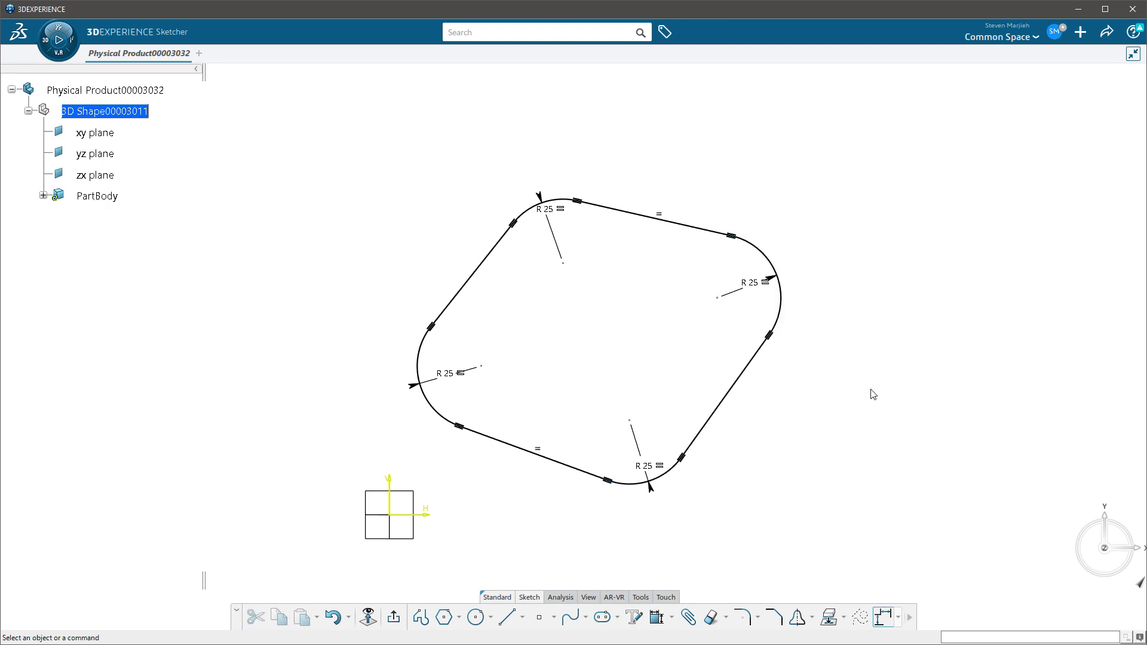
{"action": "mouse_move", "coordinate": [625, 299]}
{"action": "middle_mouse_down"}
{"action": "mouse_move", "coordinate": [637, 359]}
{"action": "mouse_move", "coordinate": [635, 301]}
{"action": "mouse_move", "coordinate": [621, 335]}
{"action": "middle_mouse_up"}
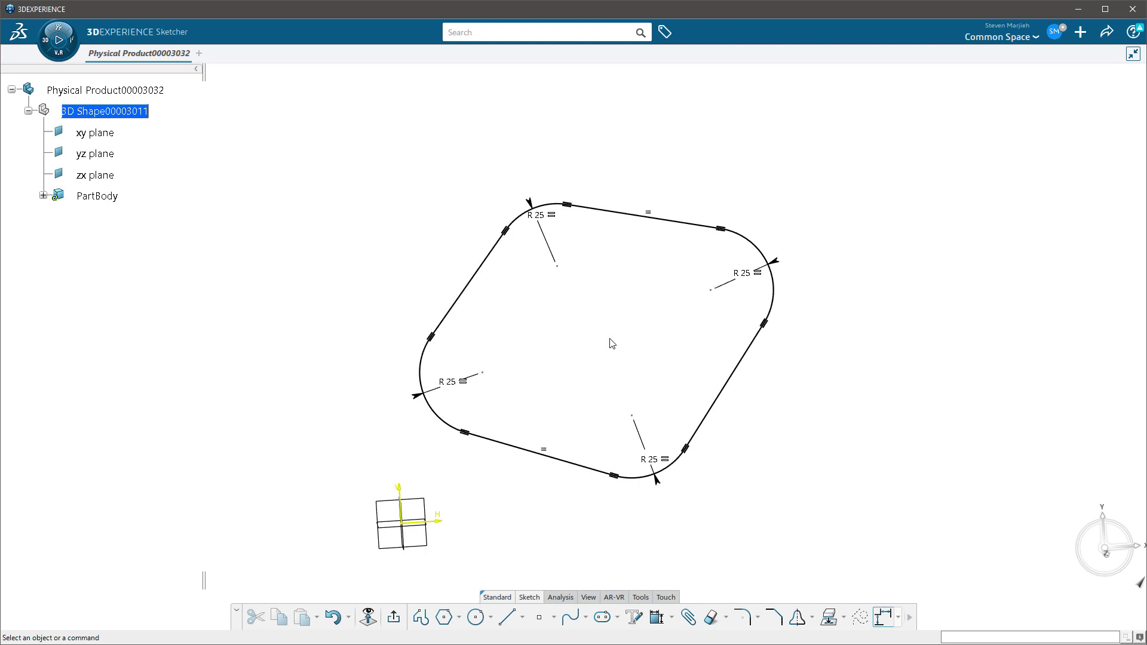
{"action": "middle_click_drag", "start_coordinate": [576, 336], "coordinate": [576, 348]}
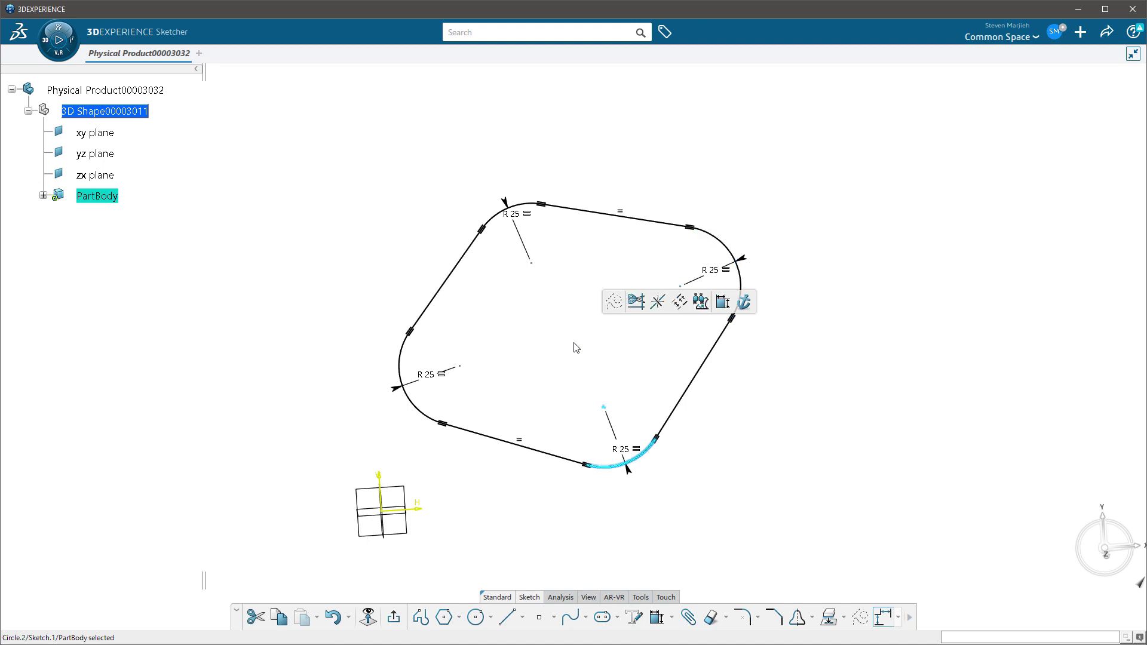
Step: Undo the profile stretch and the corner fillets, restoring the sharp-cornered parallelogram
{"action": "key", "text": "ctrl+z"}
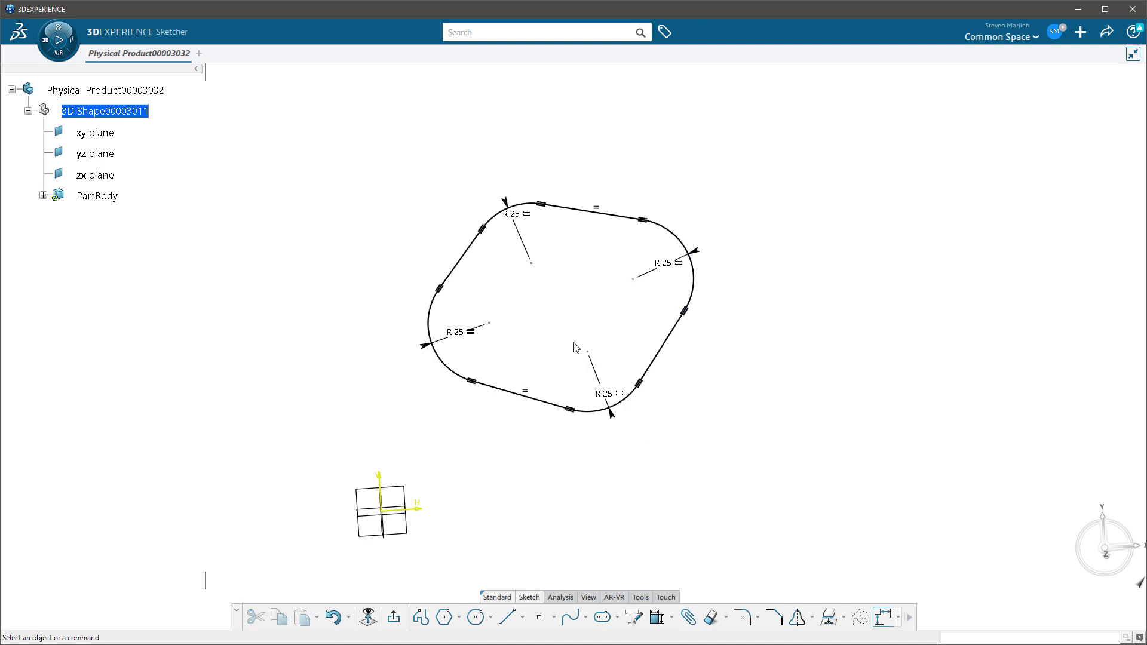
{"action": "key", "text": "ctrl+z"}
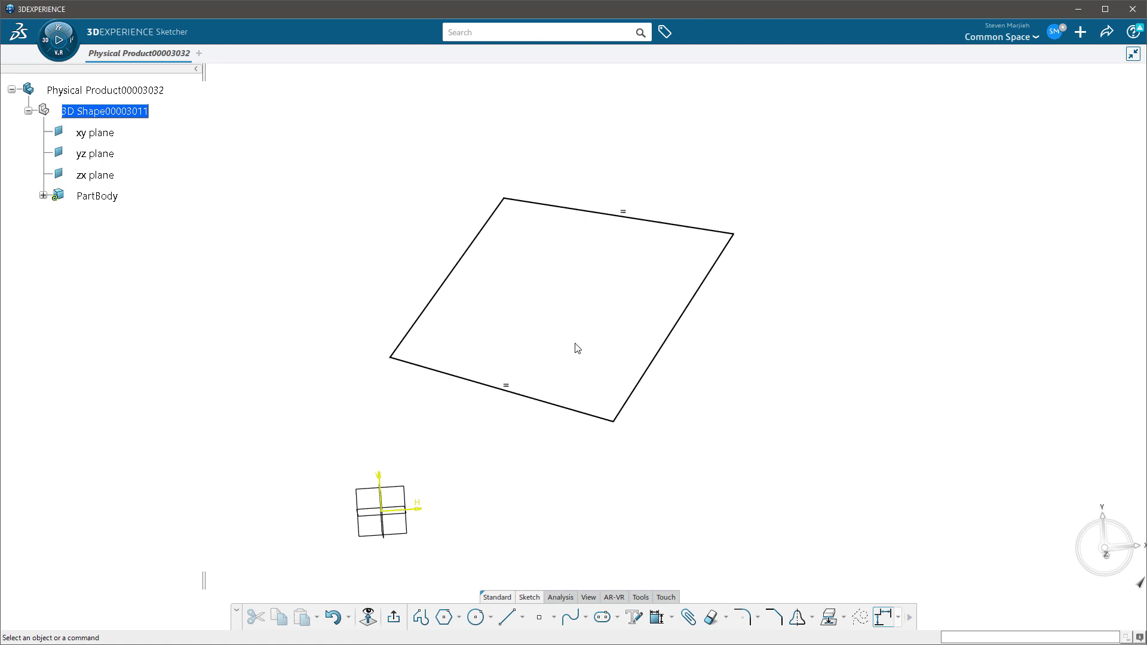
{"action": "middle_click_drag", "start_coordinate": [577, 346], "coordinate": [576, 323]}
Step: Create a 71.129° angle constraint between the left and bottom edges
{"action": "left_click", "coordinate": [463, 273]}
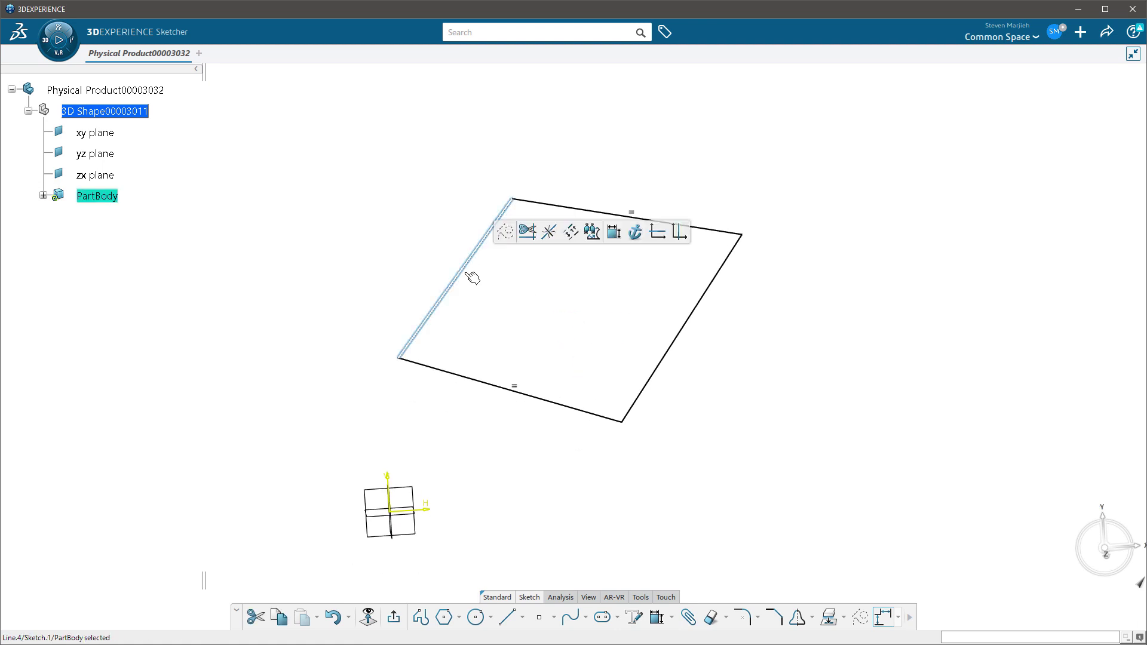
{"action": "left_click", "coordinate": [454, 376], "text": "ctrl"}
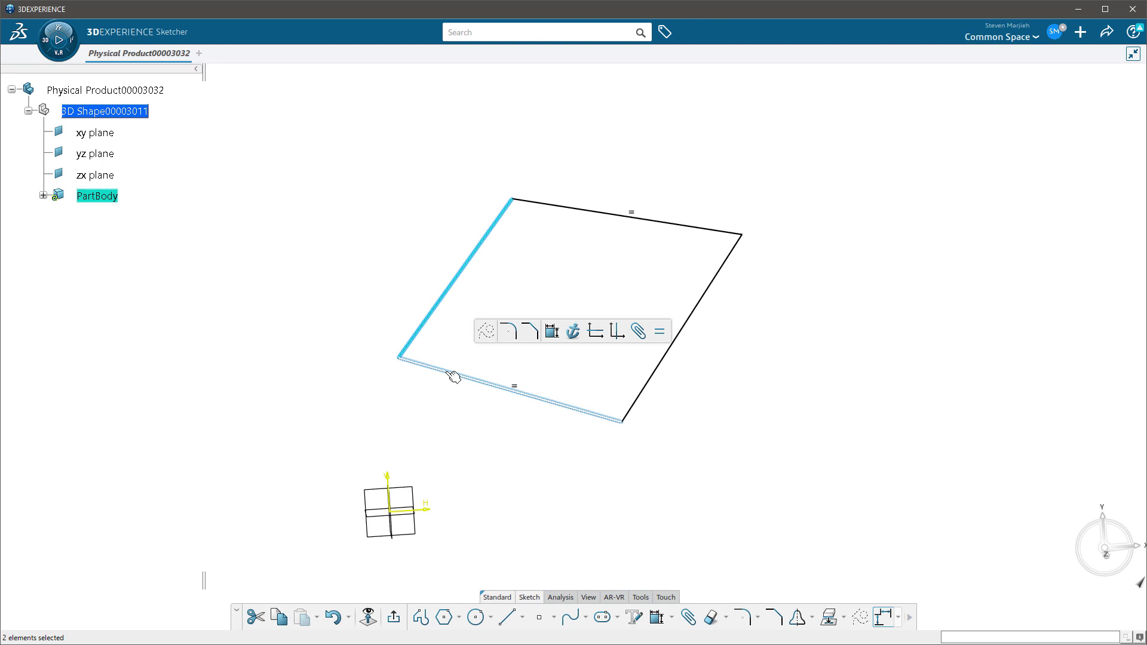
{"action": "left_click", "coordinate": [656, 618]}
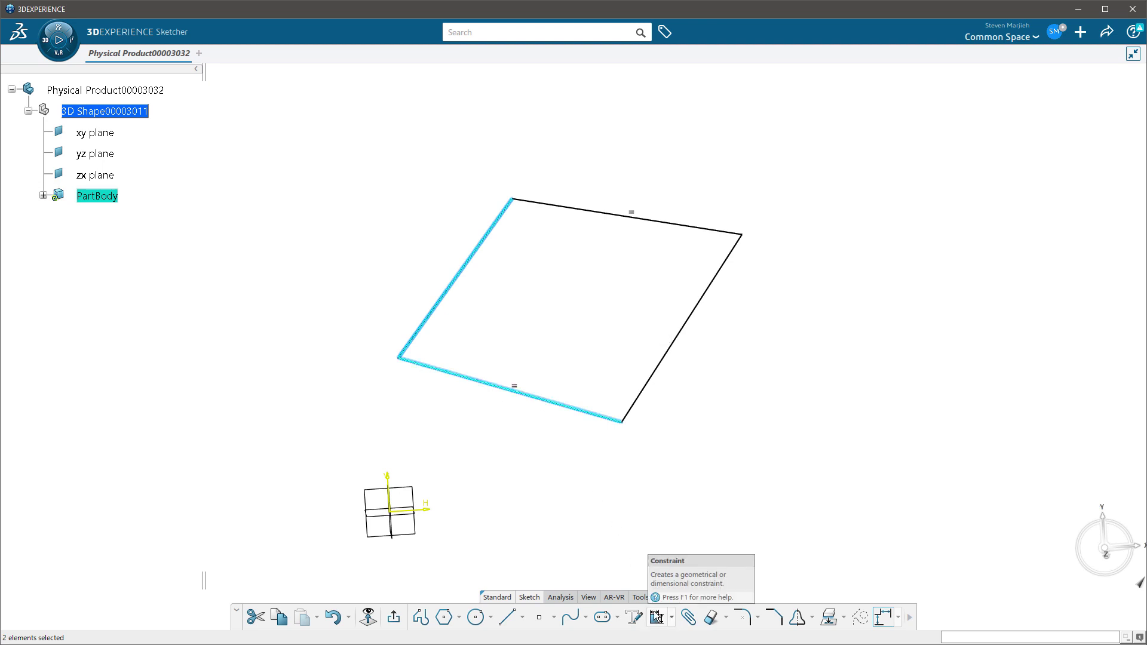
{"action": "left_click", "coordinate": [423, 340]}
{"action": "left_click", "coordinate": [437, 370], "text": "ctrl"}
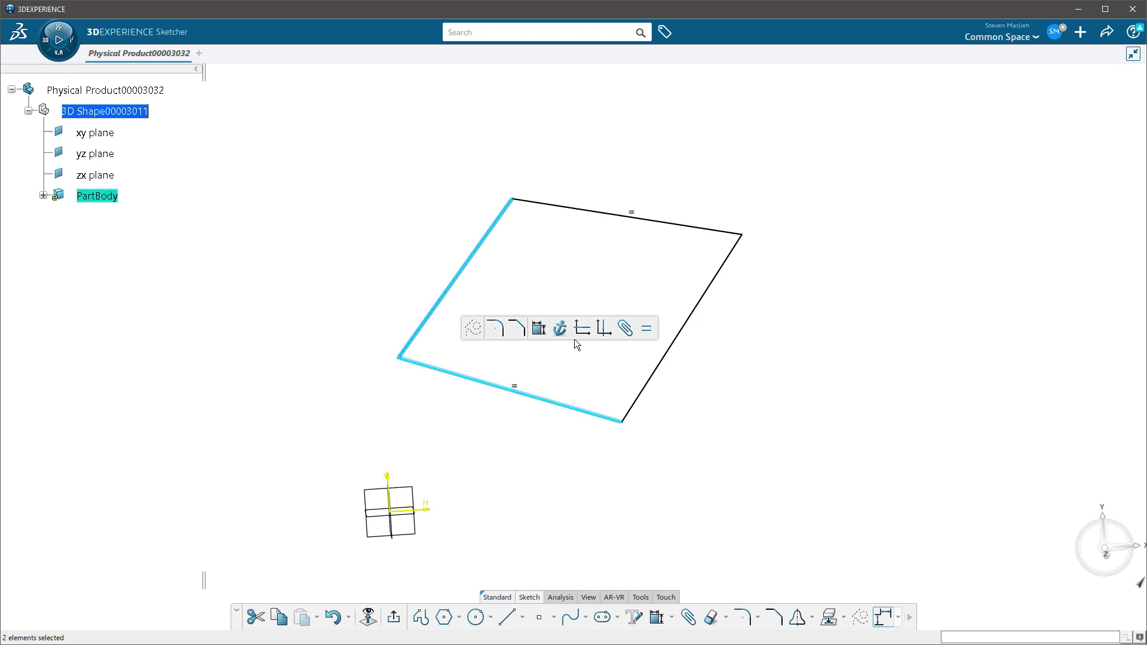
{"action": "left_click", "coordinate": [537, 330]}
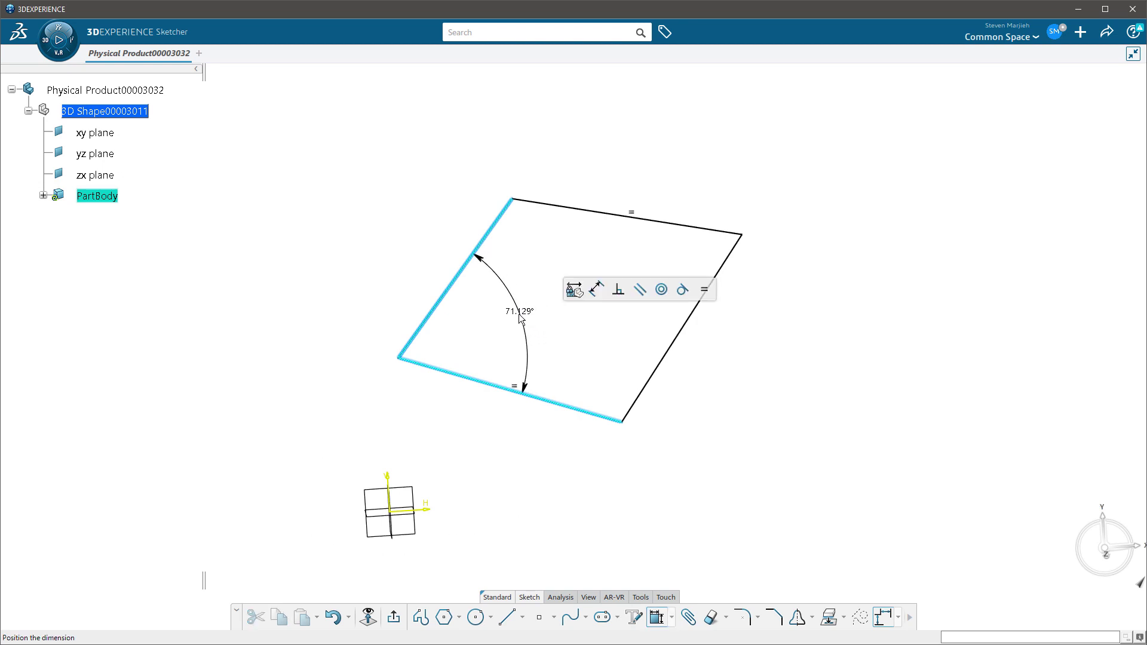
Step: Turn the left-bottom angle into a Perpendicular constraint, then leave only the left edge selected
{"action": "right_click", "coordinate": [501, 314]}
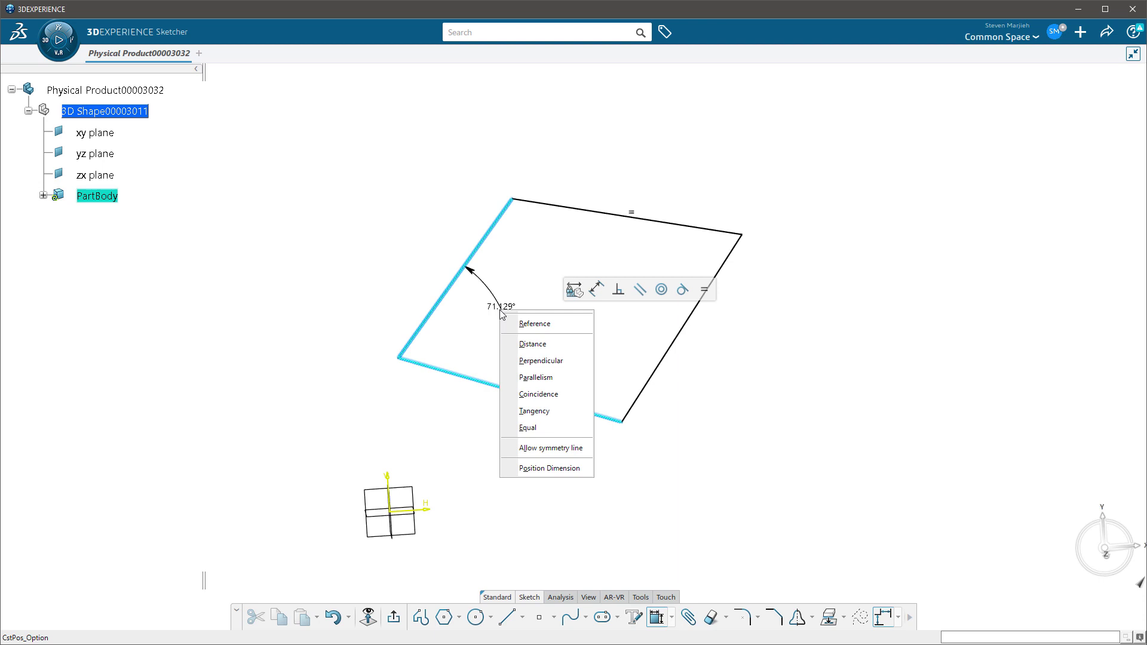
{"action": "left_click", "coordinate": [540, 361]}
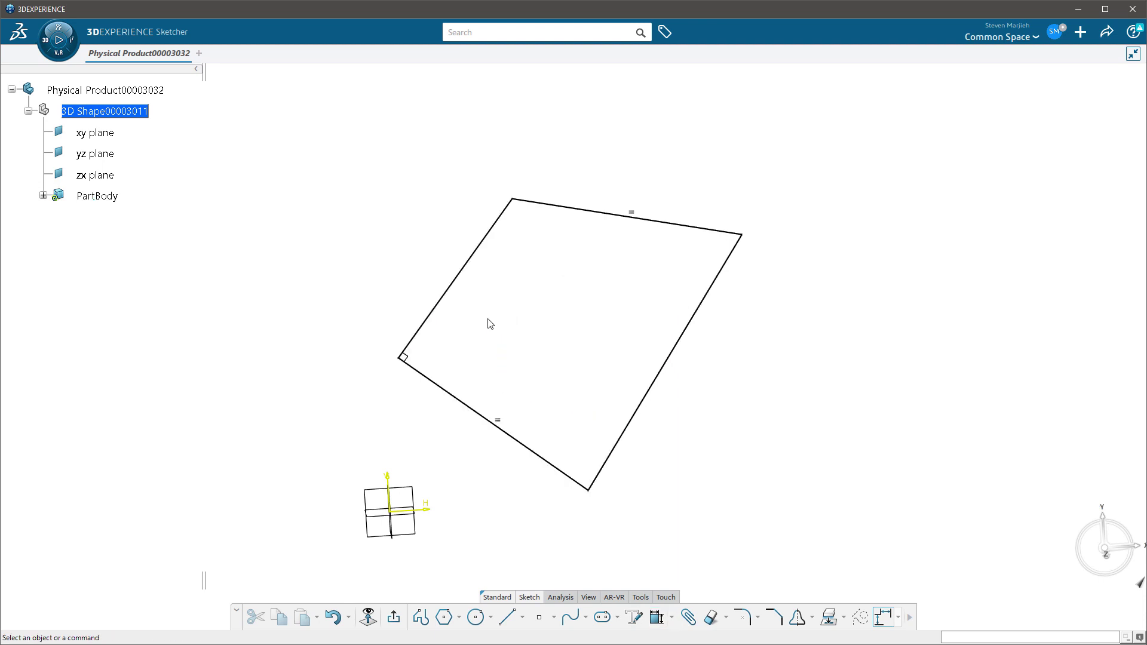
{"action": "left_click", "coordinate": [481, 260]}
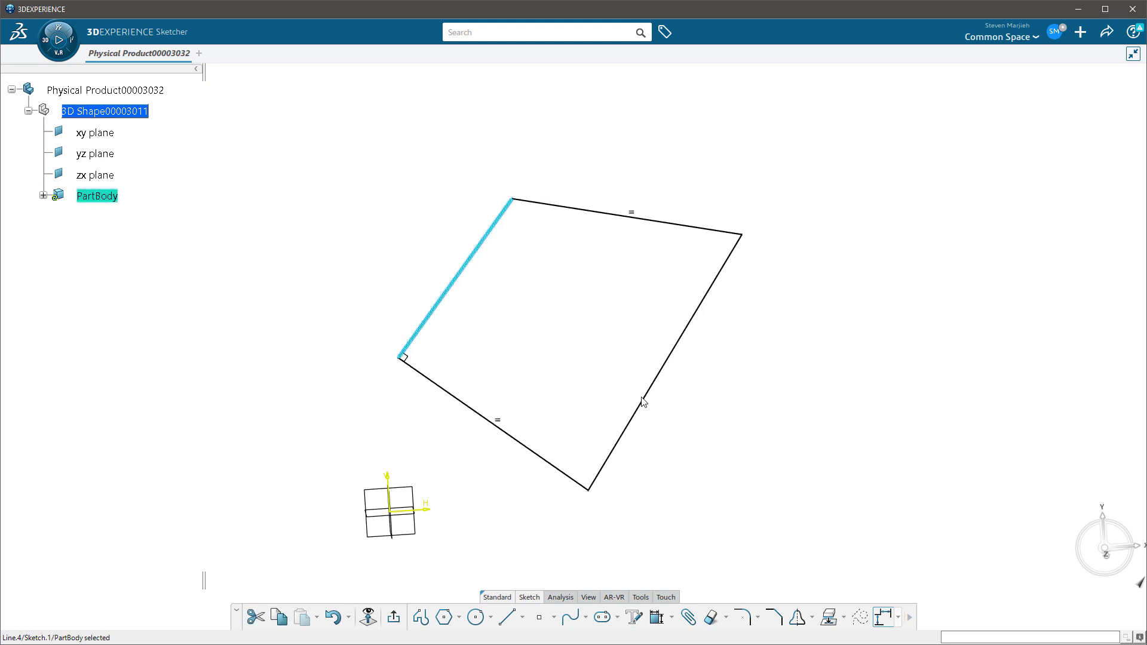
{"action": "left_click", "coordinate": [650, 408], "text": "ctrl"}
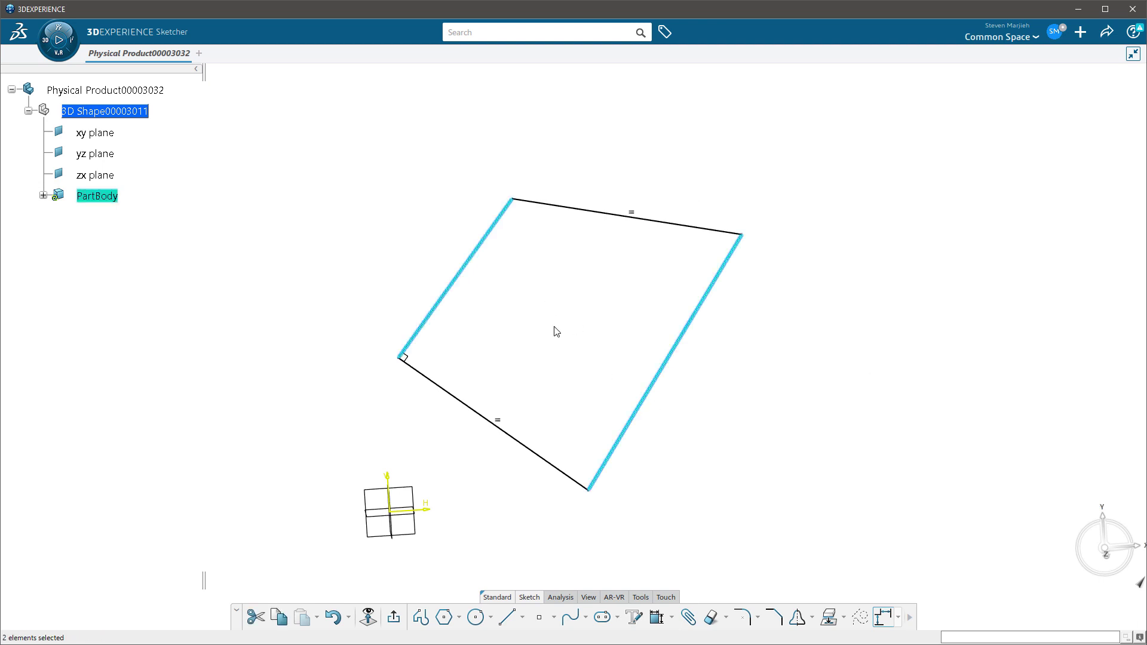
{"action": "left_click", "coordinate": [641, 418], "text": "ctrl"}
{"action": "left_click", "coordinate": [484, 313]}
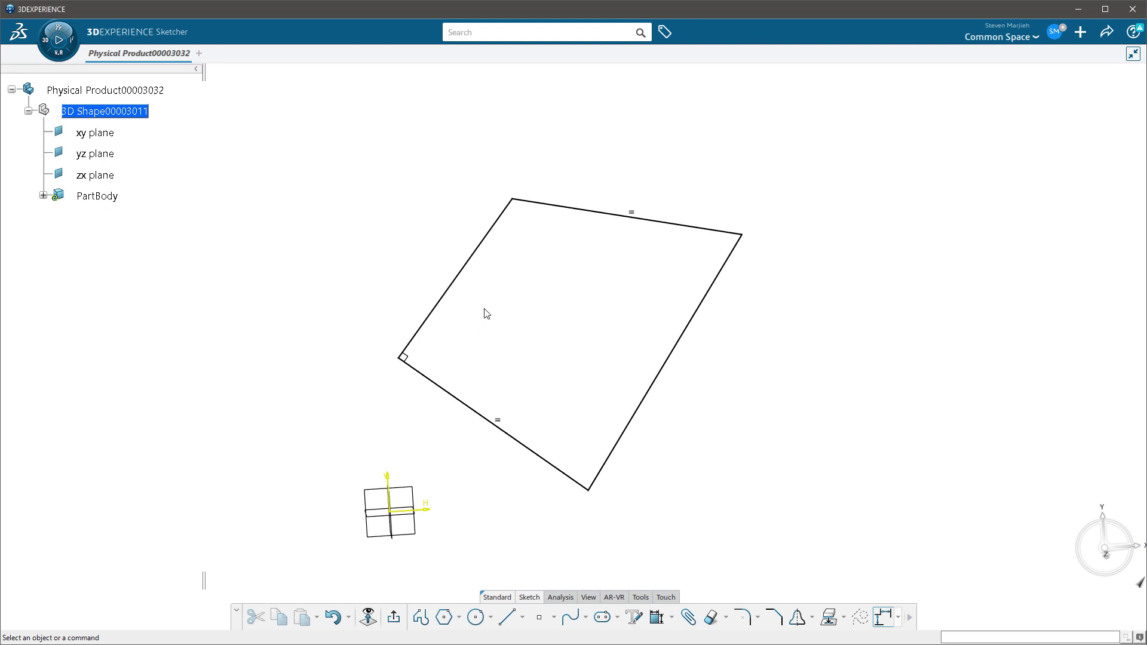
{"action": "left_click", "coordinate": [455, 285]}
Step: Apply a Parallelism constraint between the left and right edges of the profile
{"action": "left_click", "coordinate": [643, 419], "text": "ctrl"}
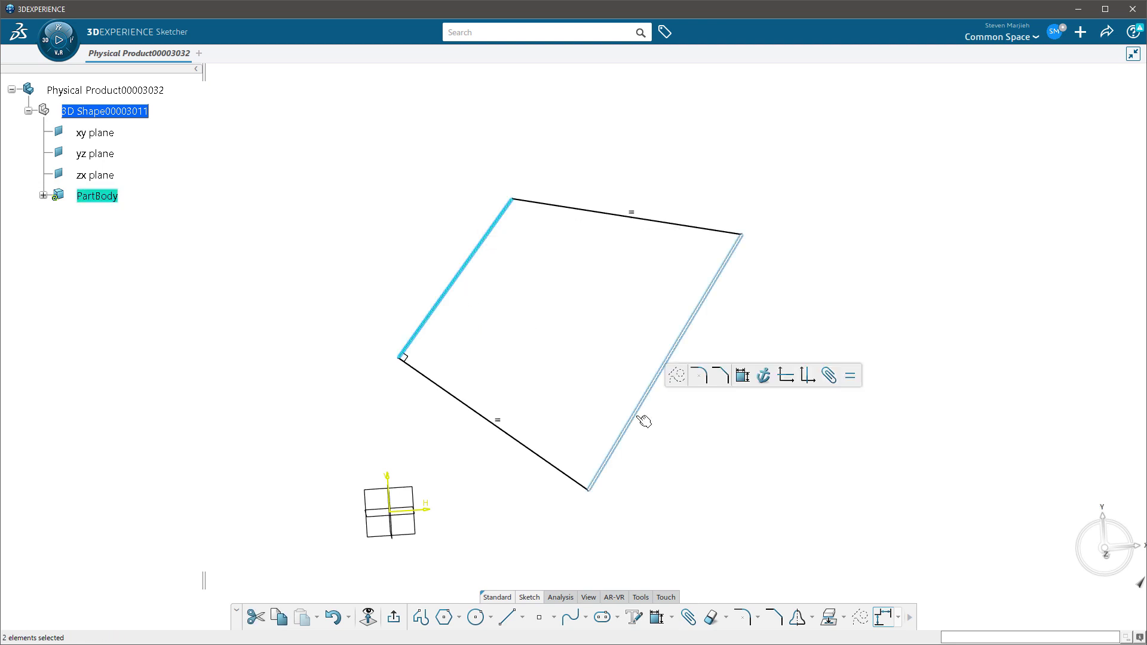
{"action": "left_click", "coordinate": [742, 375]}
{"action": "right_click", "coordinate": [566, 340]}
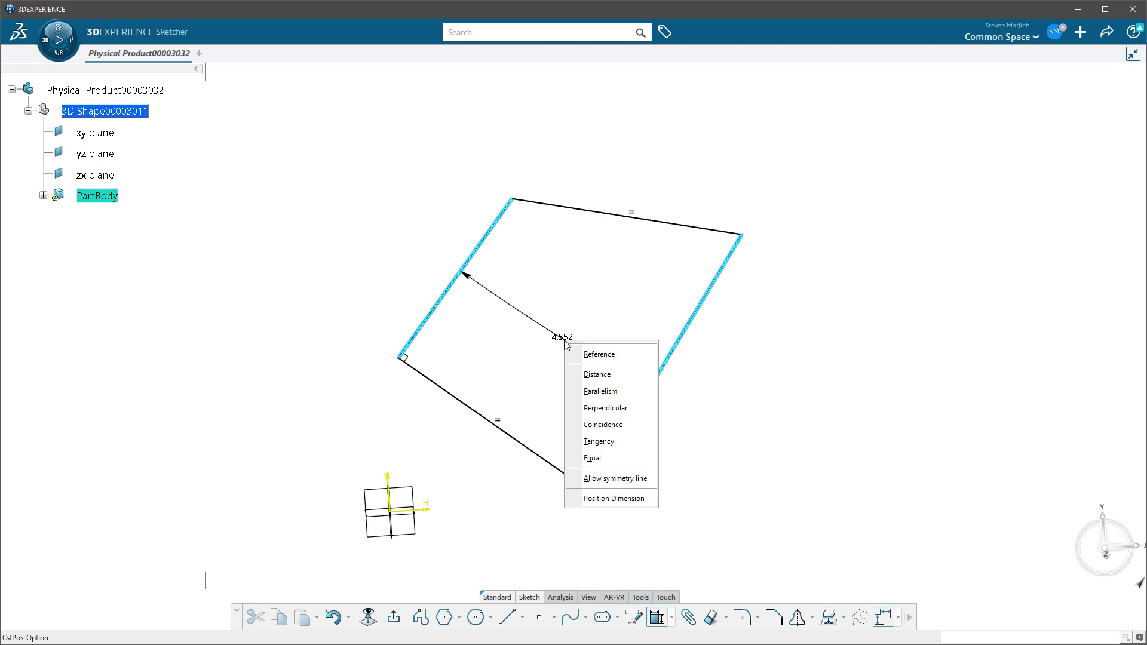
{"action": "left_click", "coordinate": [592, 389]}
{"action": "left_click", "coordinate": [553, 341]}
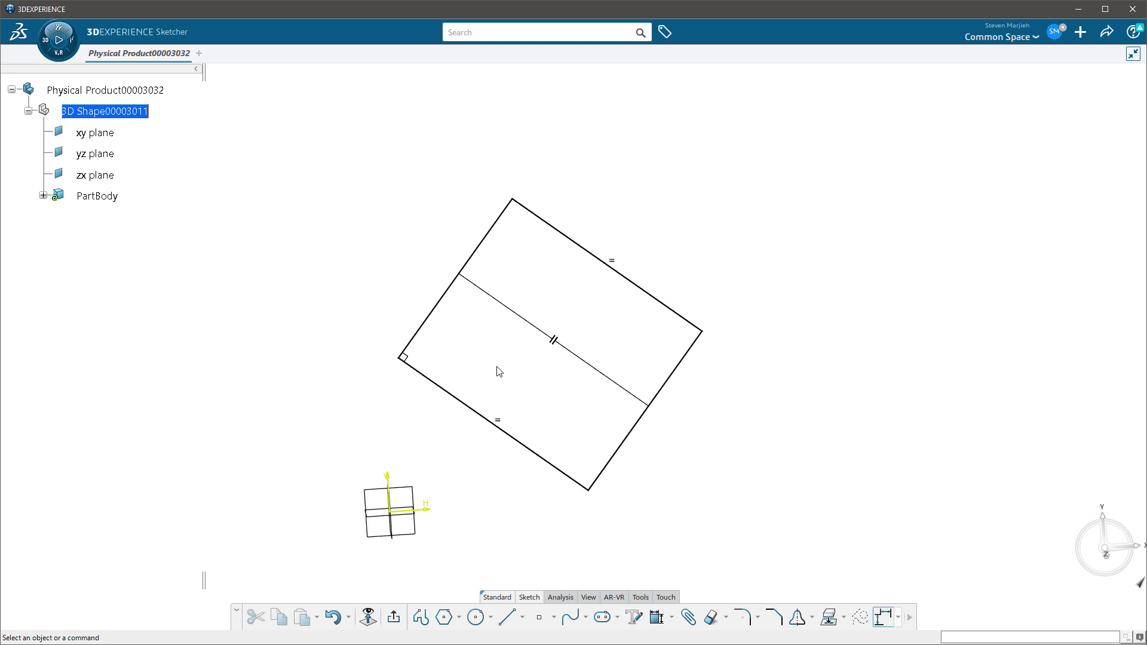
Step: Dimension the top-to-bottom edge distance and change it from 80.916 to 150 mm
{"action": "left_click", "coordinate": [538, 454]}
{"action": "left_click", "coordinate": [646, 296], "text": "ctrl"}
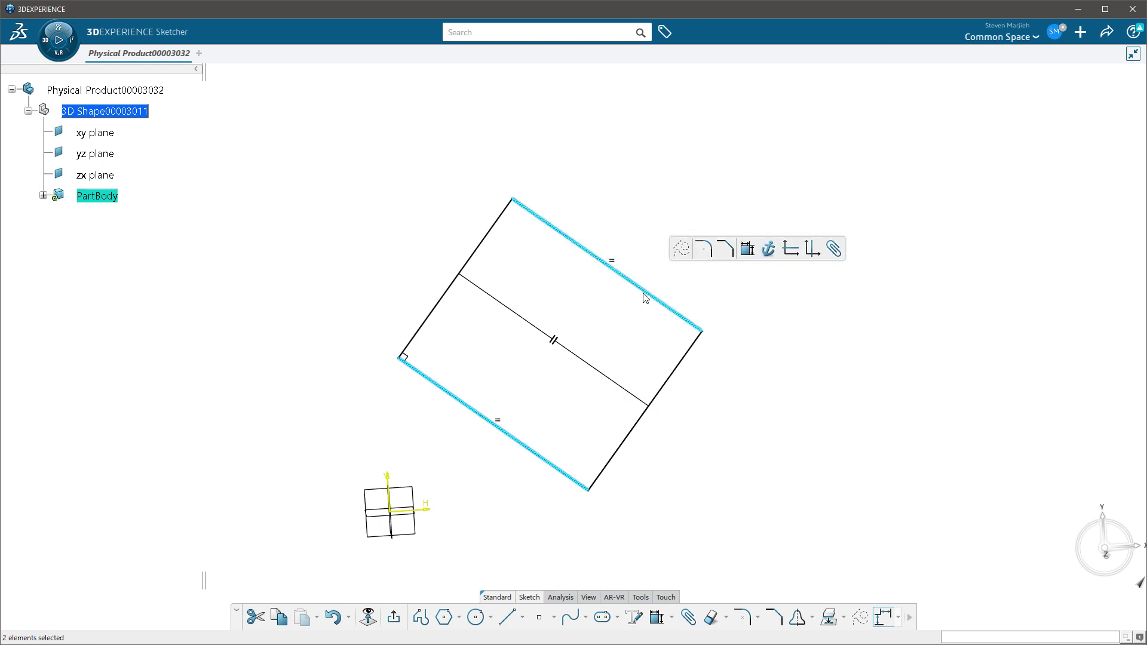
{"action": "left_click", "coordinate": [750, 252]}
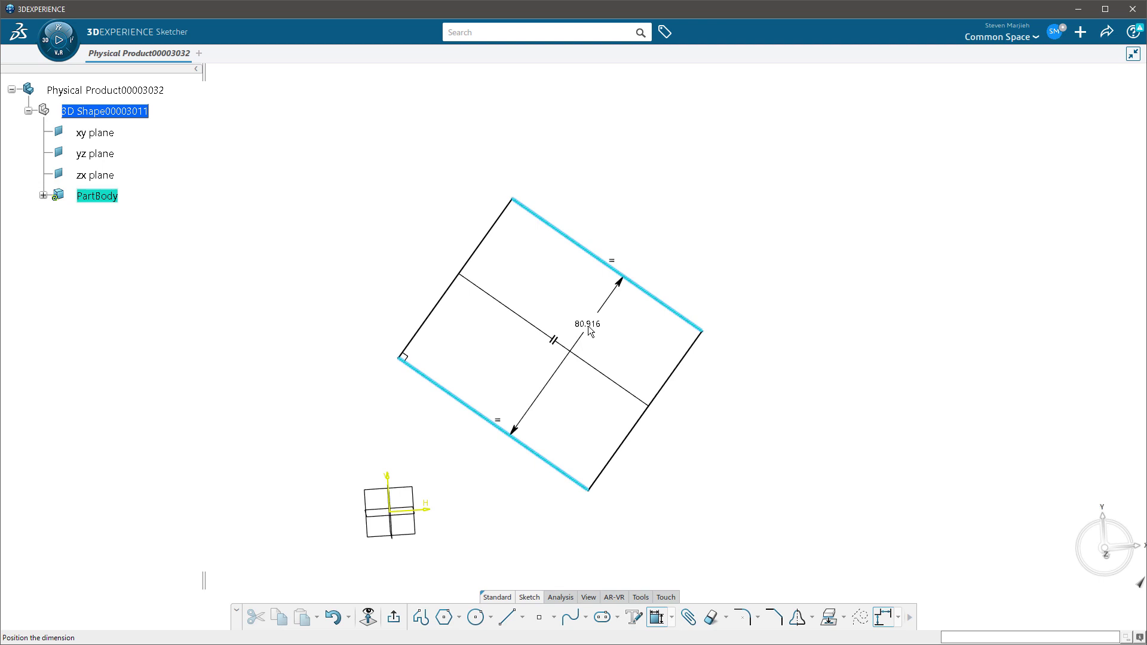
{"action": "left_click", "coordinate": [589, 328]}
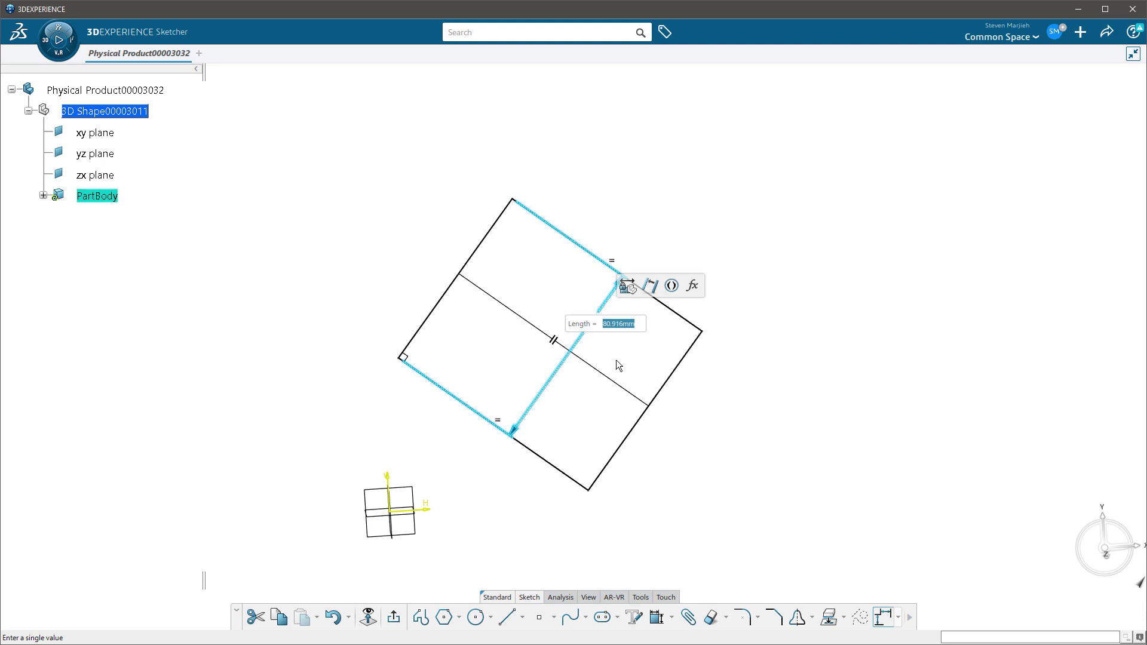
{"action": "type", "text": "150"}
{"action": "key", "text": "Return"}
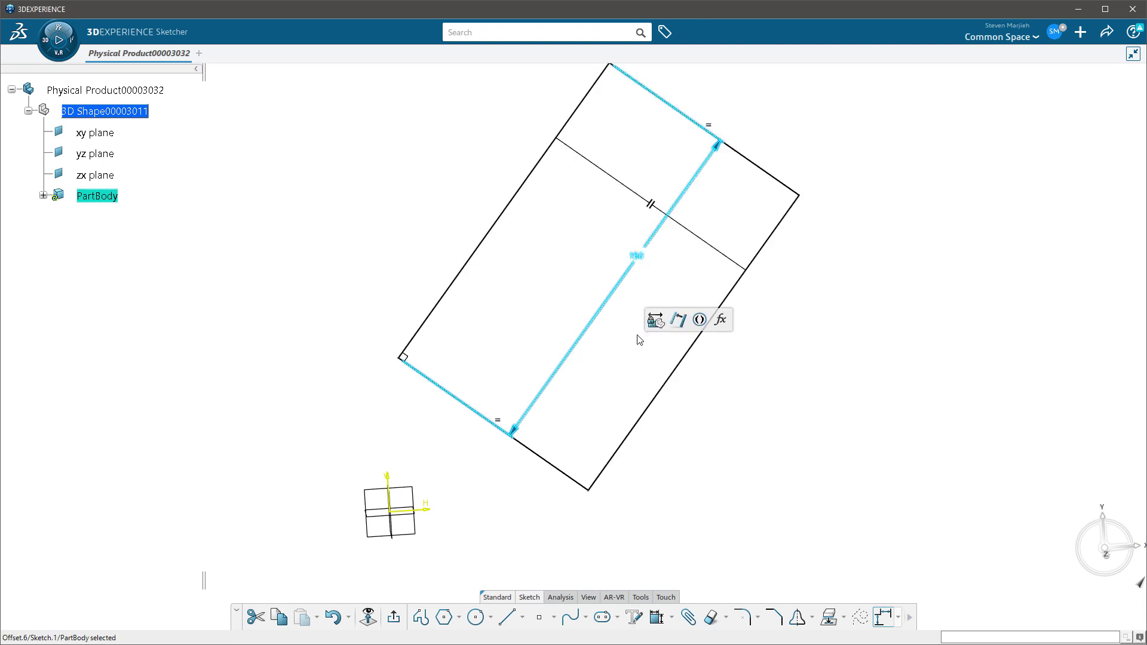
Step: Dimension the left-to-right edge distance and change it from 95.8266 to 120 mm
{"action": "left_click", "coordinate": [654, 365]}
{"action": "left_click", "coordinate": [664, 386]}
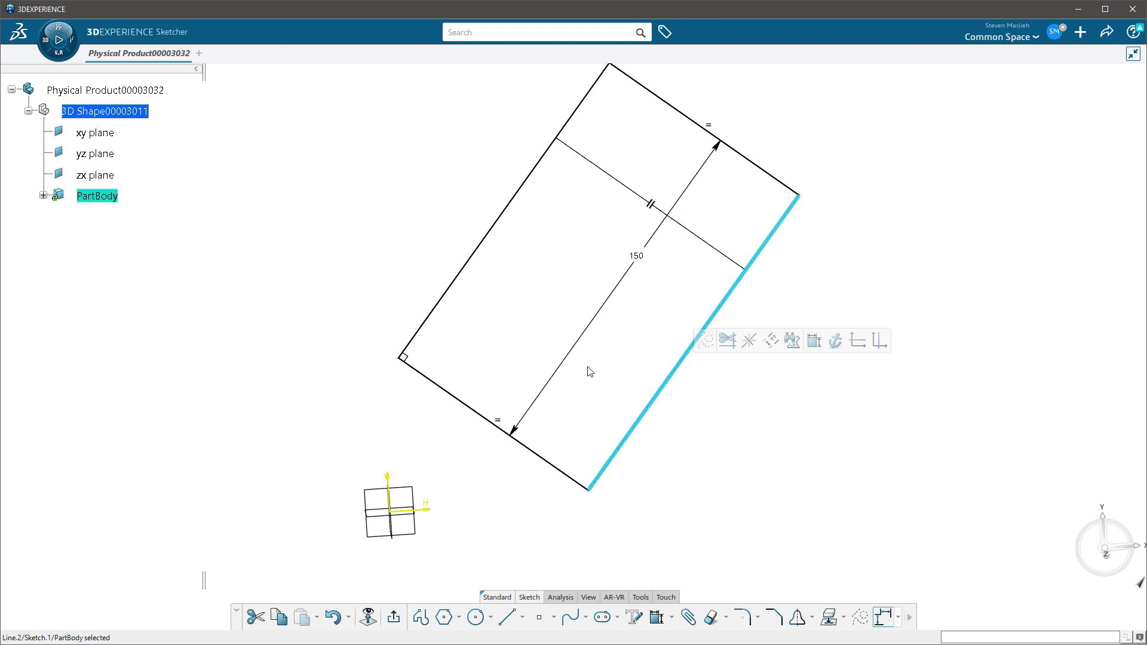
{"action": "left_click", "coordinate": [470, 269], "text": "ctrl"}
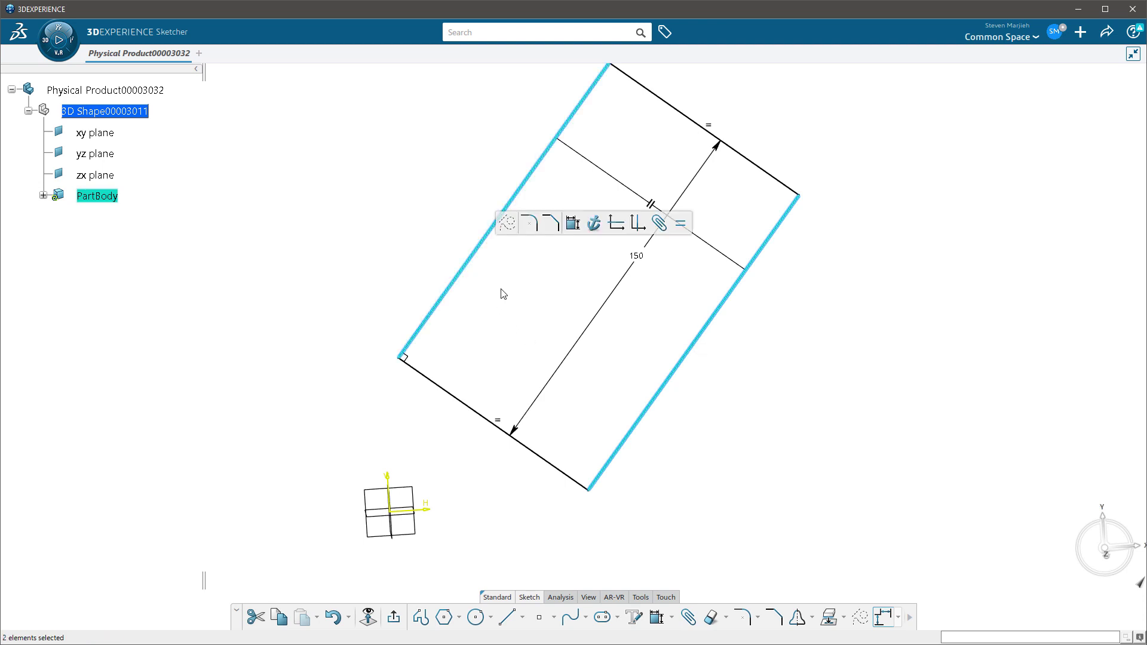
{"action": "left_click", "coordinate": [573, 223]}
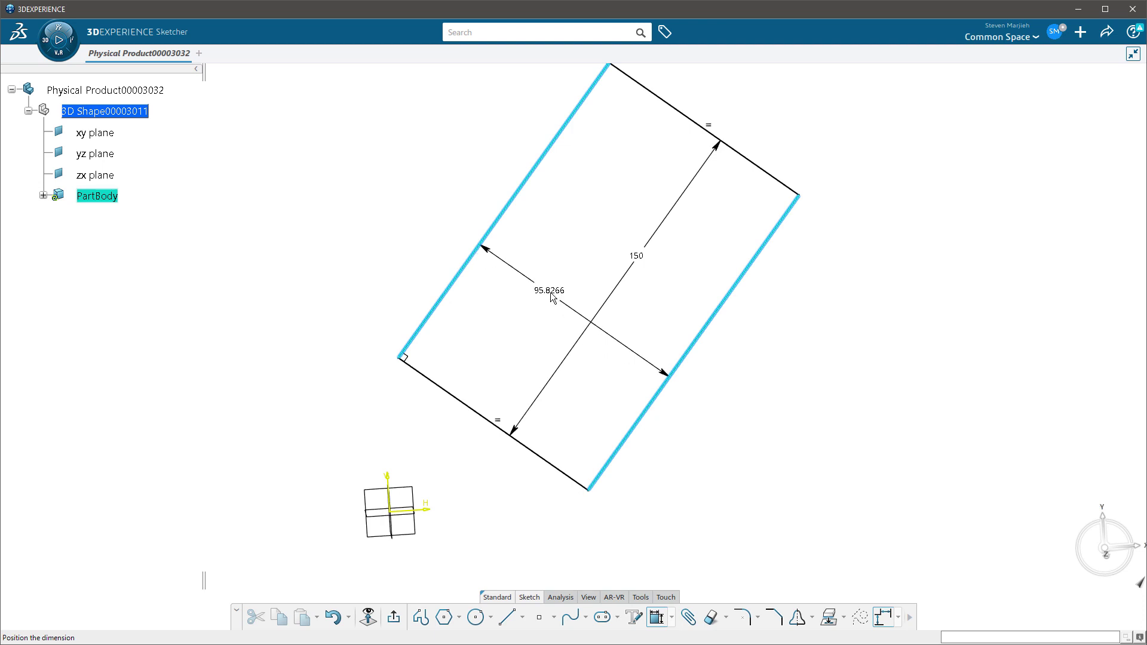
{"action": "left_click", "coordinate": [551, 297]}
{"action": "type", "text": "12"}
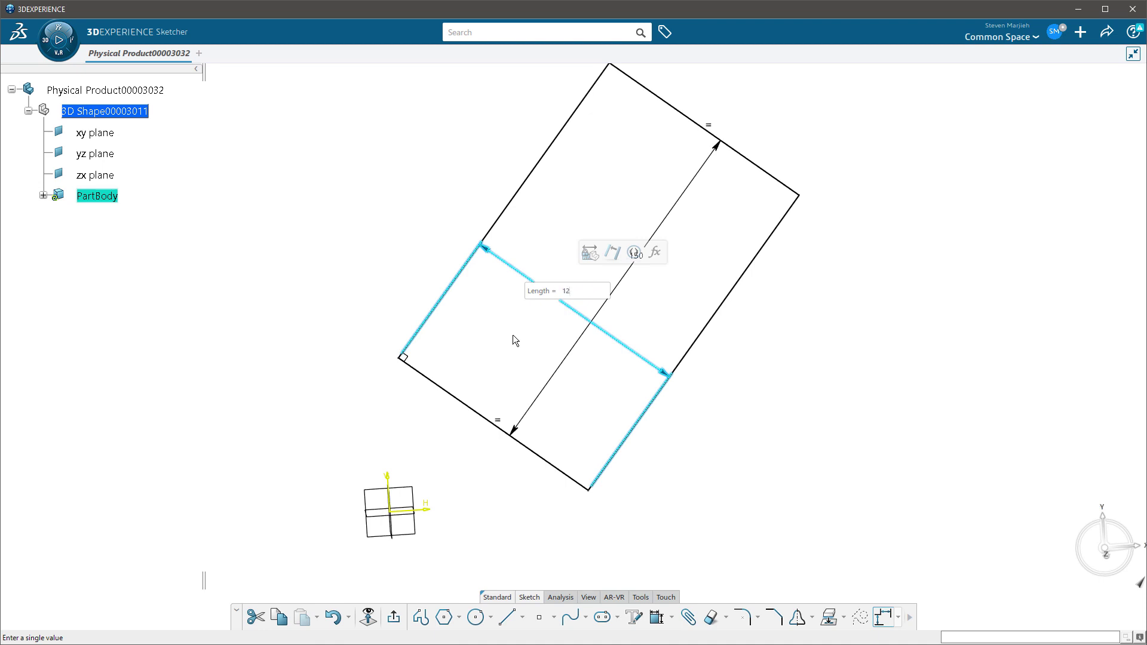
{"action": "type", "text": "0"}
{"action": "key", "text": "Return"}
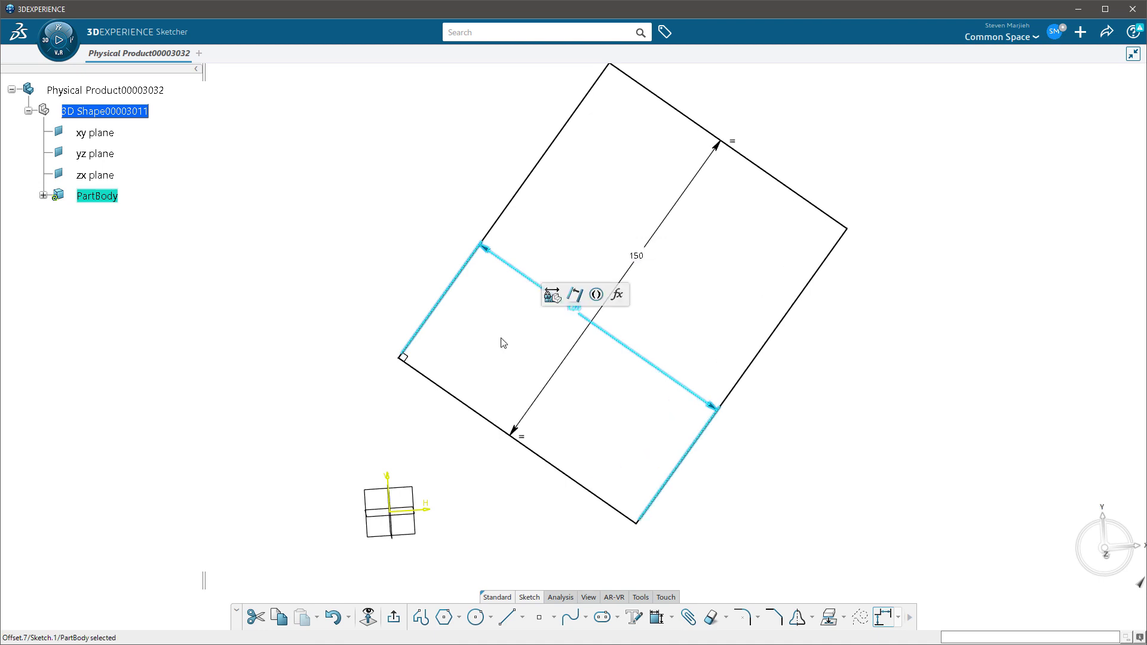
{"action": "left_click", "coordinate": [318, 227]}
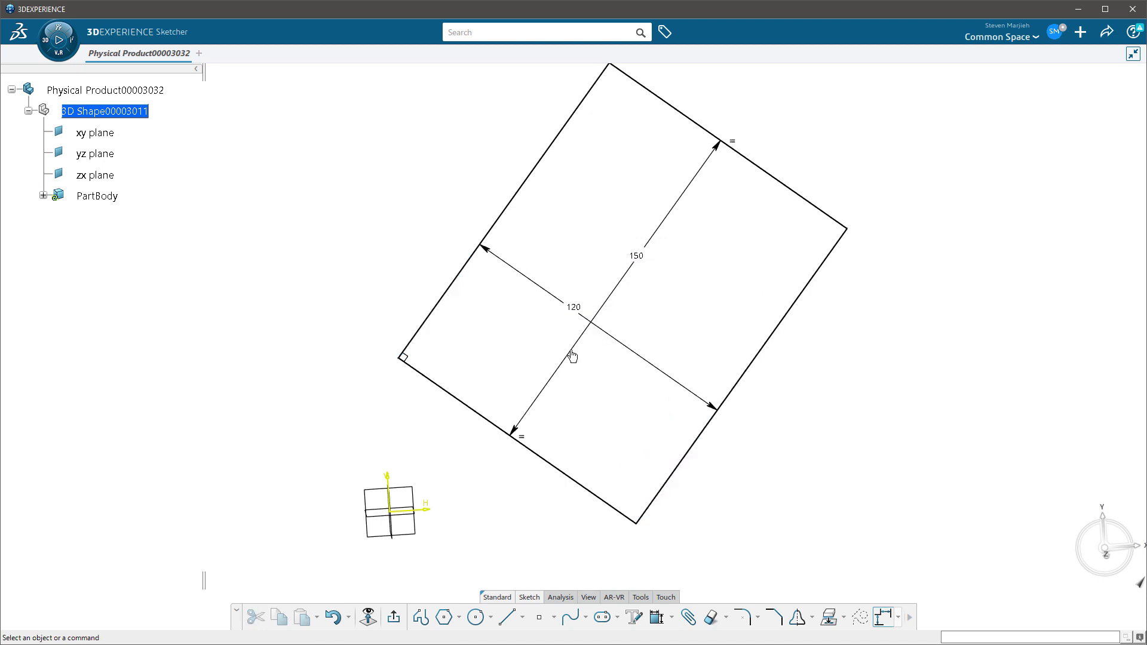
Step: Drag the lower-left and top-left edges until the dimensions read 140 mm and 123 mm
{"action": "mouse_move", "coordinate": [571, 353]}
{"action": "middle_mouse_down"}
{"action": "mouse_move", "coordinate": [526, 341]}
{"action": "mouse_move", "coordinate": [487, 248]}
{"action": "mouse_move", "coordinate": [500, 179]}
{"action": "middle_mouse_up"}
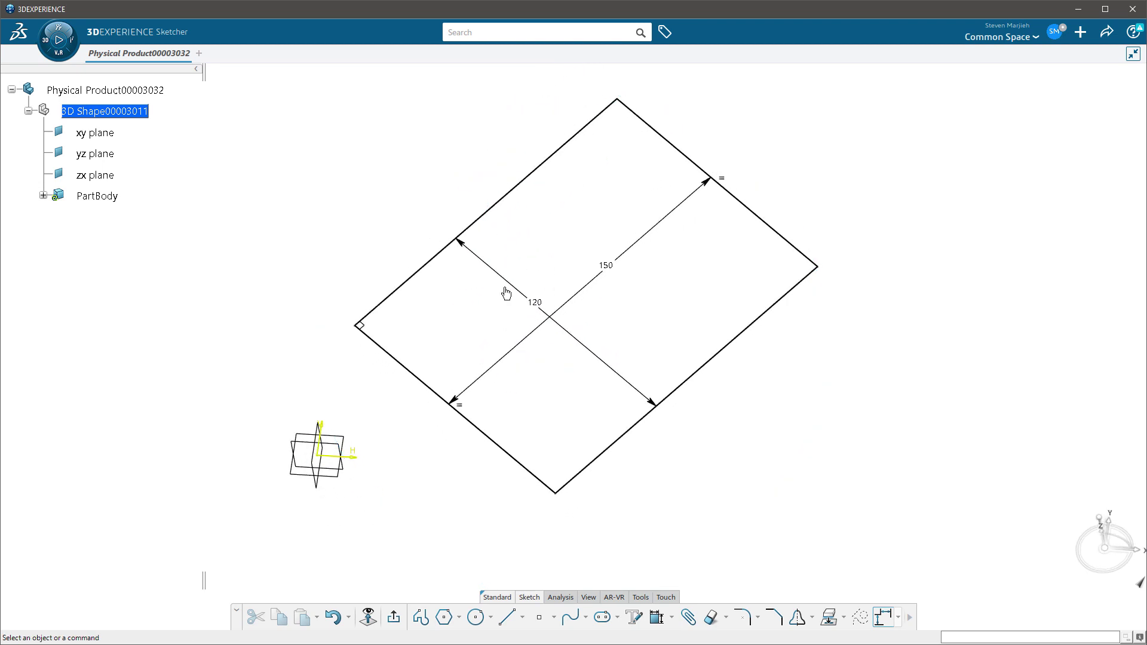
{"action": "left_click", "coordinate": [454, 403]}
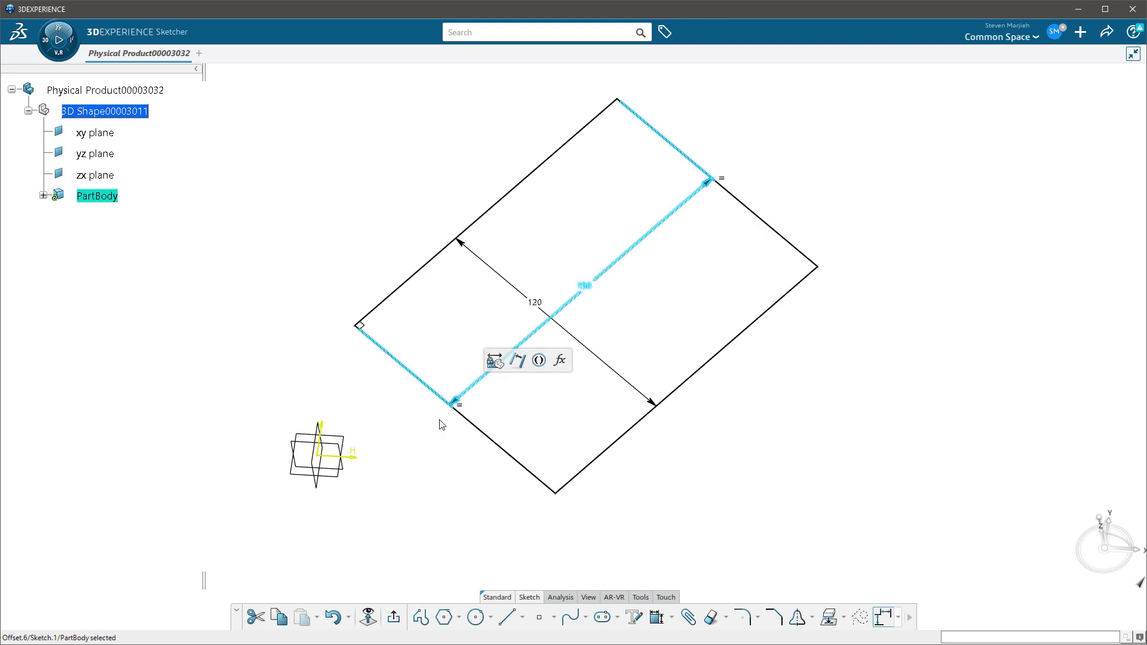
{"action": "left_click", "coordinate": [456, 404], "text": "ctrl"}
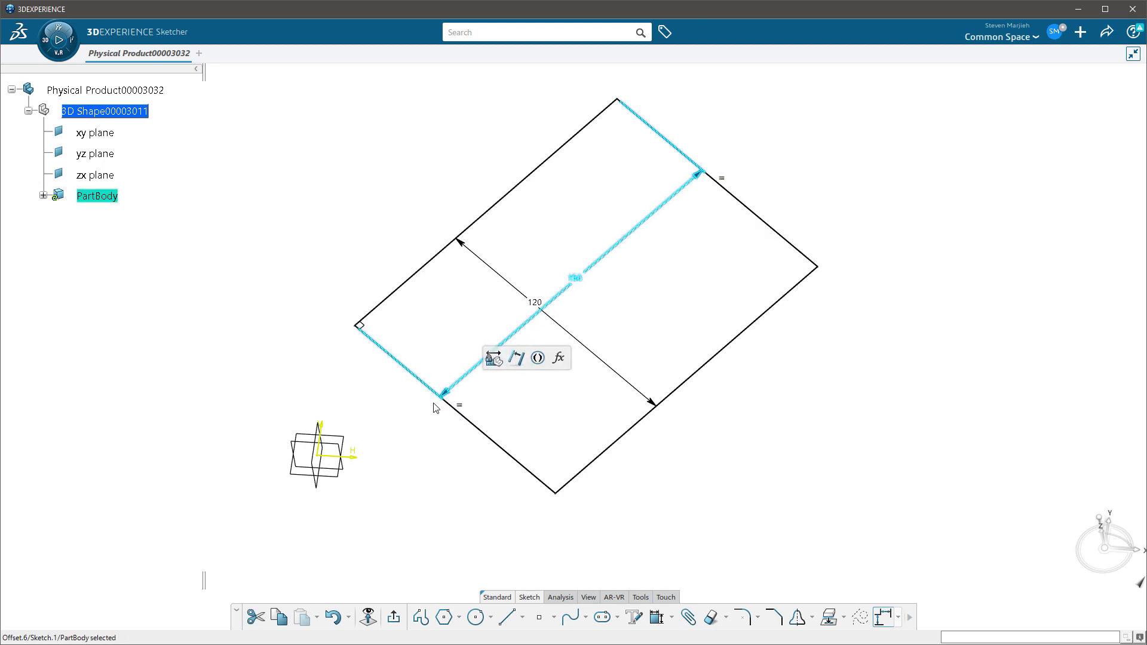
{"action": "left_click", "coordinate": [449, 399]}
{"action": "mouse_move", "coordinate": [449, 399]}
{"action": "left_mouse_down"}
{"action": "mouse_move", "coordinate": [403, 431]}
{"action": "mouse_move", "coordinate": [585, 270]}
{"action": "mouse_move", "coordinate": [434, 399]}
{"action": "mouse_move", "coordinate": [456, 384]}
{"action": "left_mouse_up"}
{"action": "left_click", "coordinate": [413, 468]}
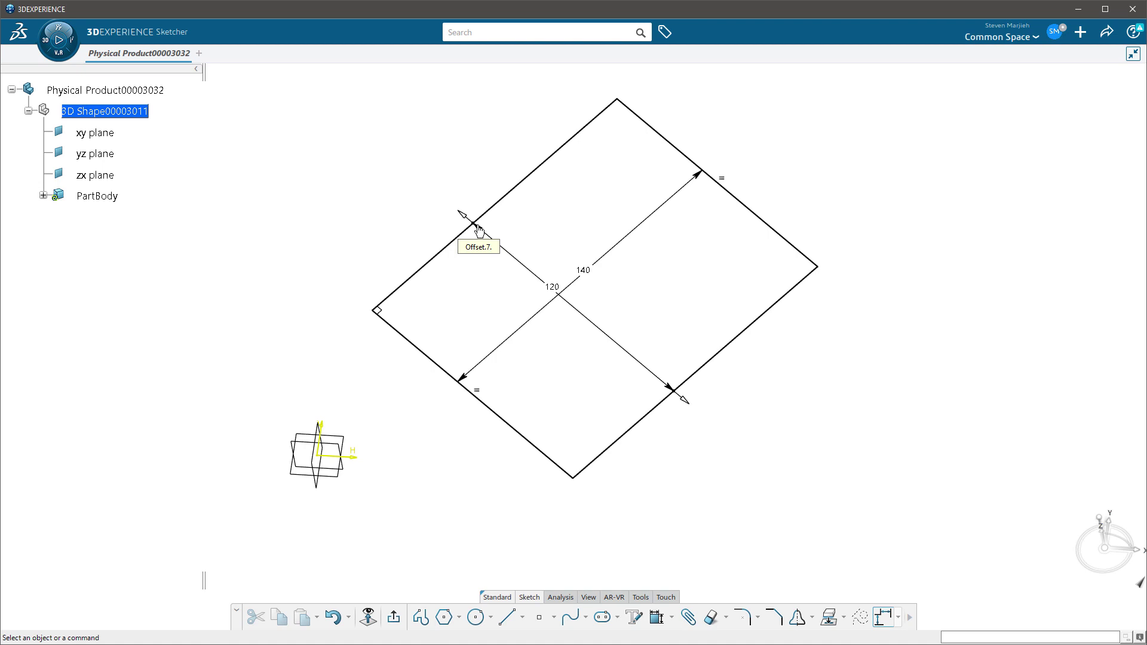
{"action": "mouse_move", "coordinate": [477, 227]}
{"action": "left_mouse_down"}
{"action": "mouse_move", "coordinate": [425, 179]}
{"action": "mouse_move", "coordinate": [528, 290]}
{"action": "mouse_move", "coordinate": [472, 227]}
{"action": "left_mouse_up"}
{"action": "left_click", "coordinate": [293, 207]}
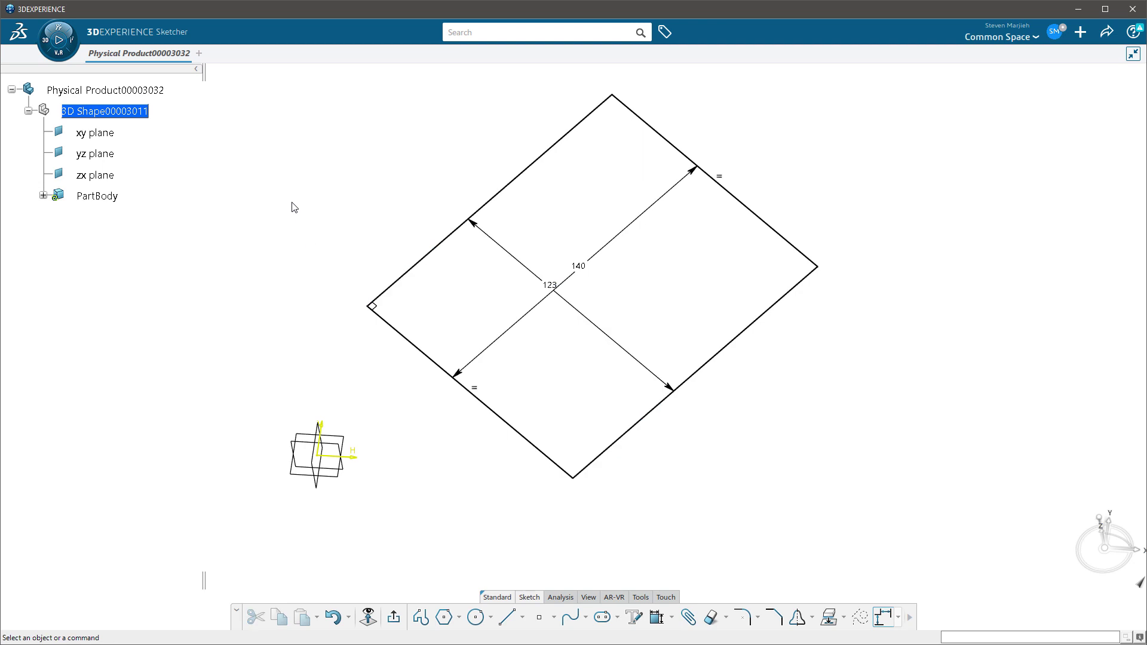